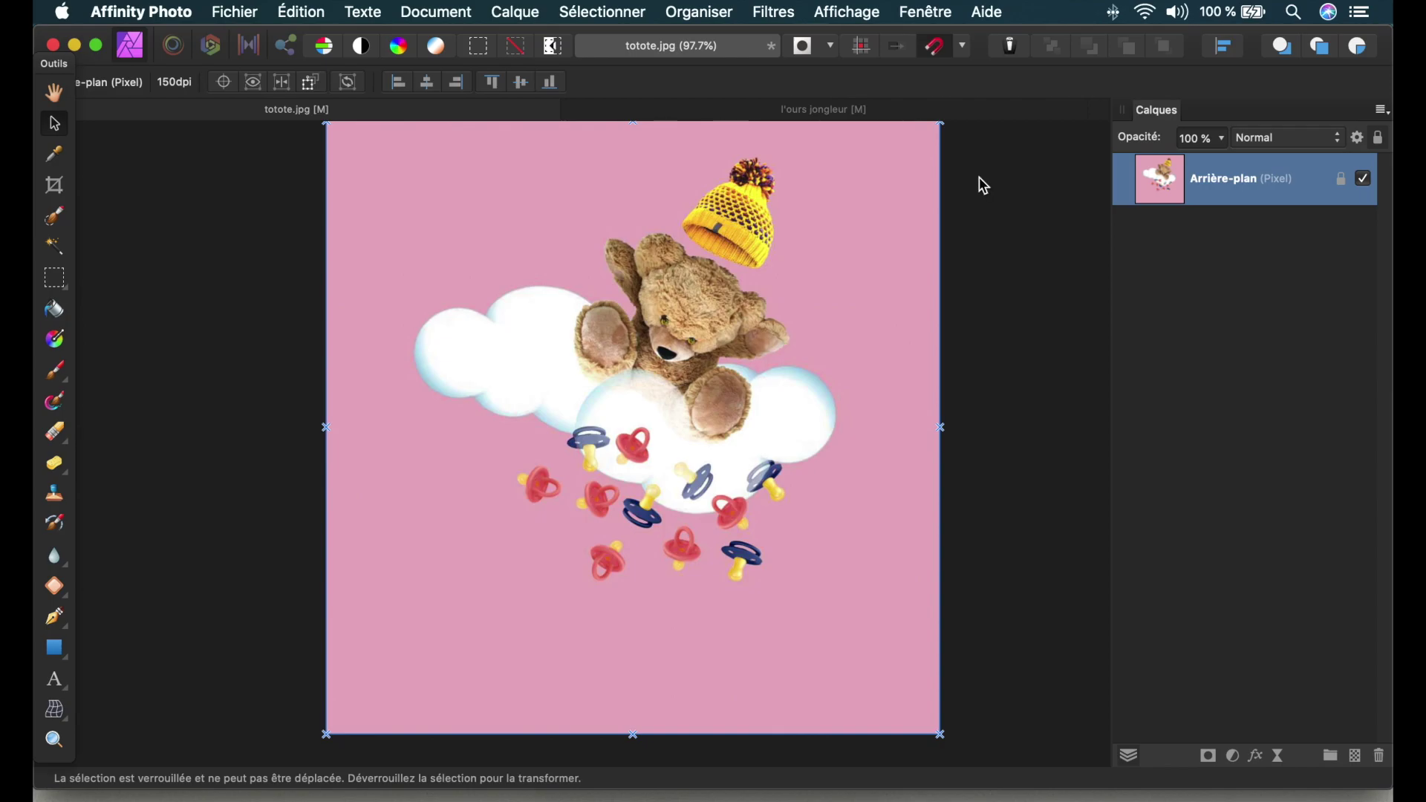
left_click(875, 12)
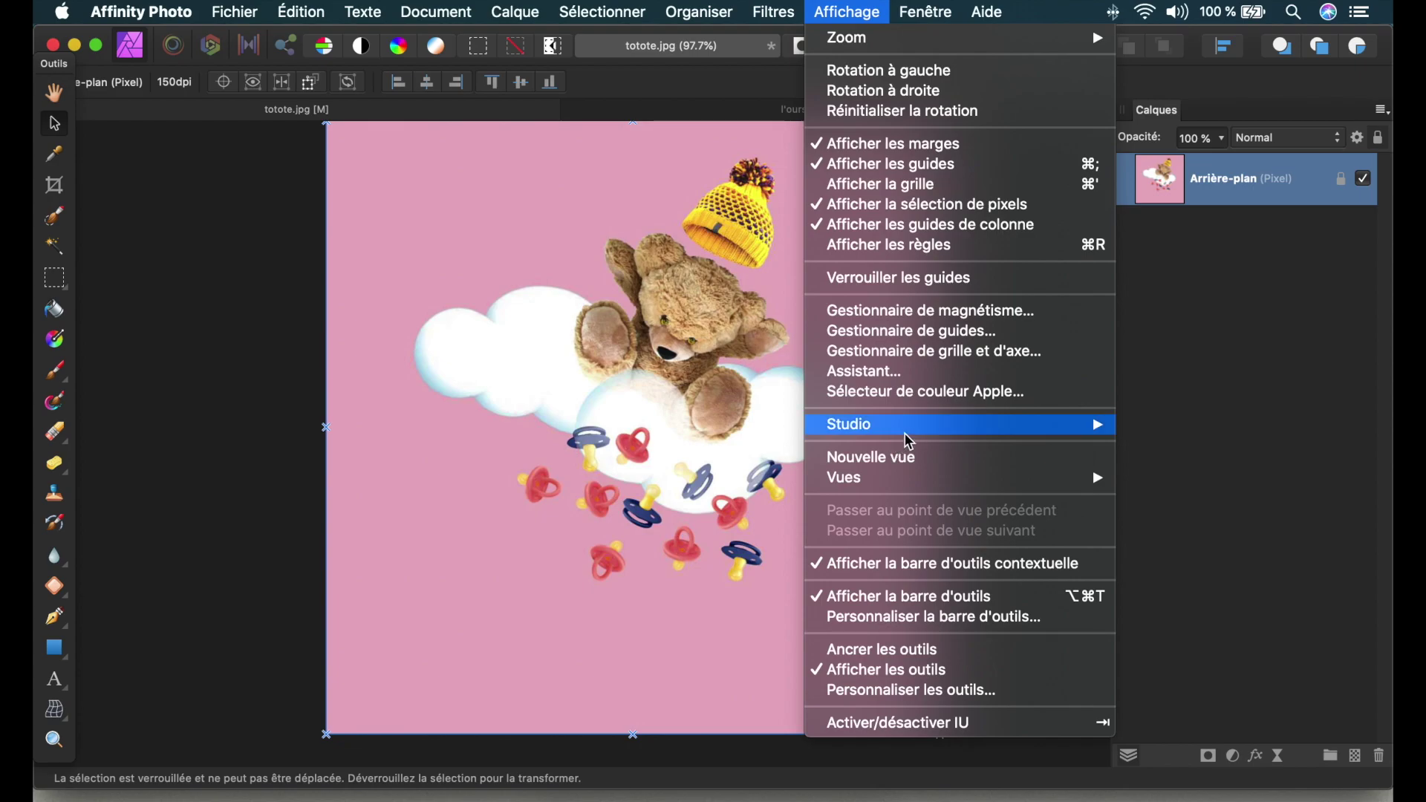
mouse_move(951, 437)
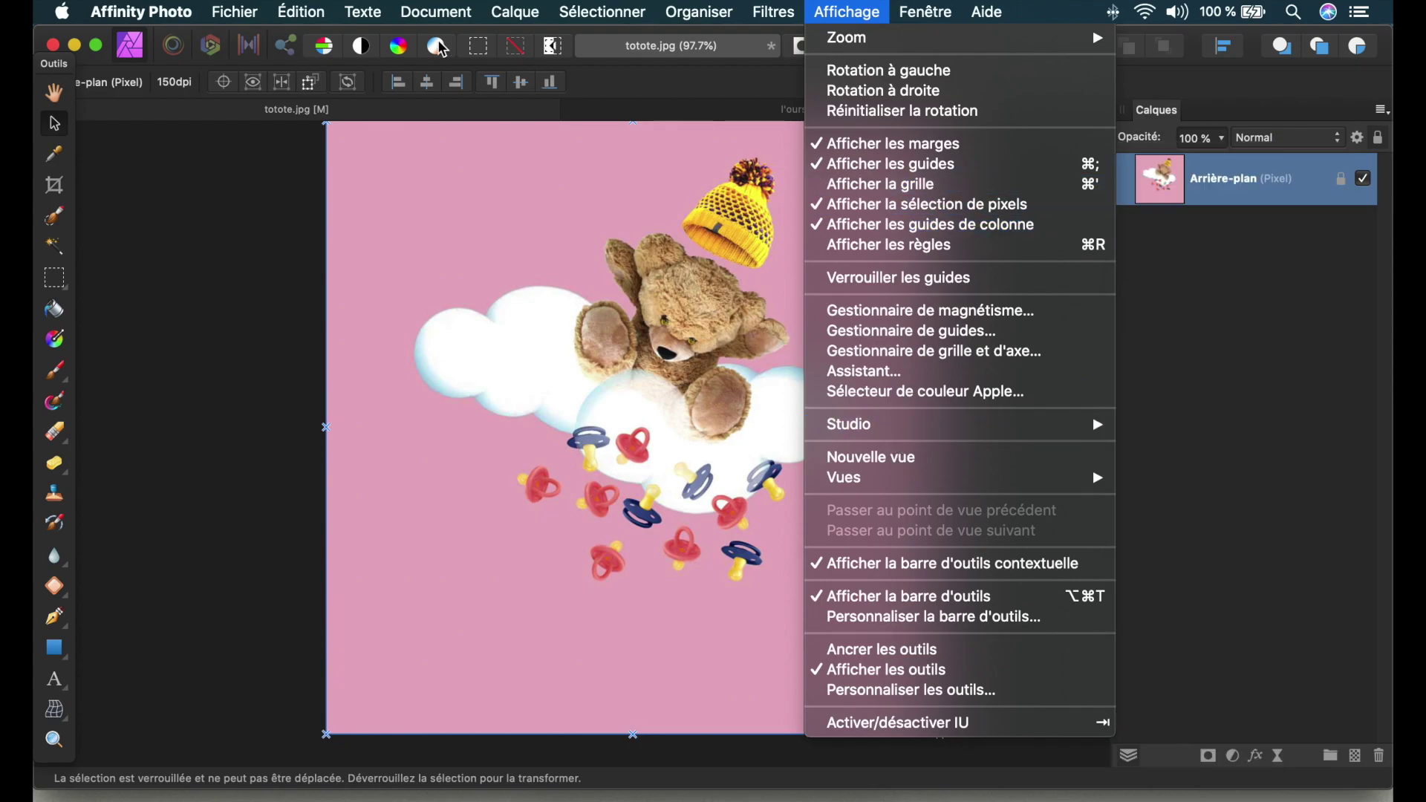
mouse_move(377, 20)
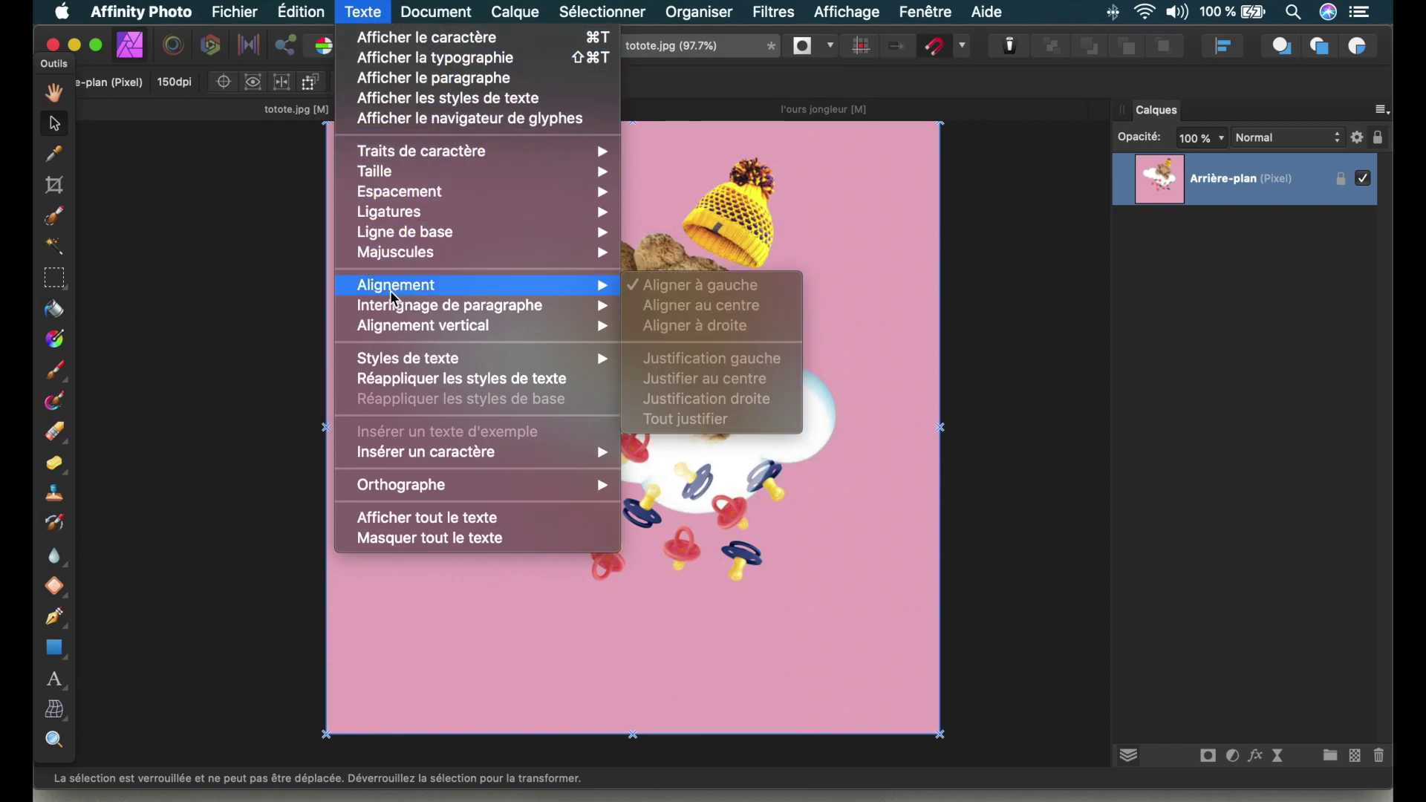
Activate the Artistic Text tool and move the floating tools palette down so it uncovers the font settings.
left_click(71, 692)
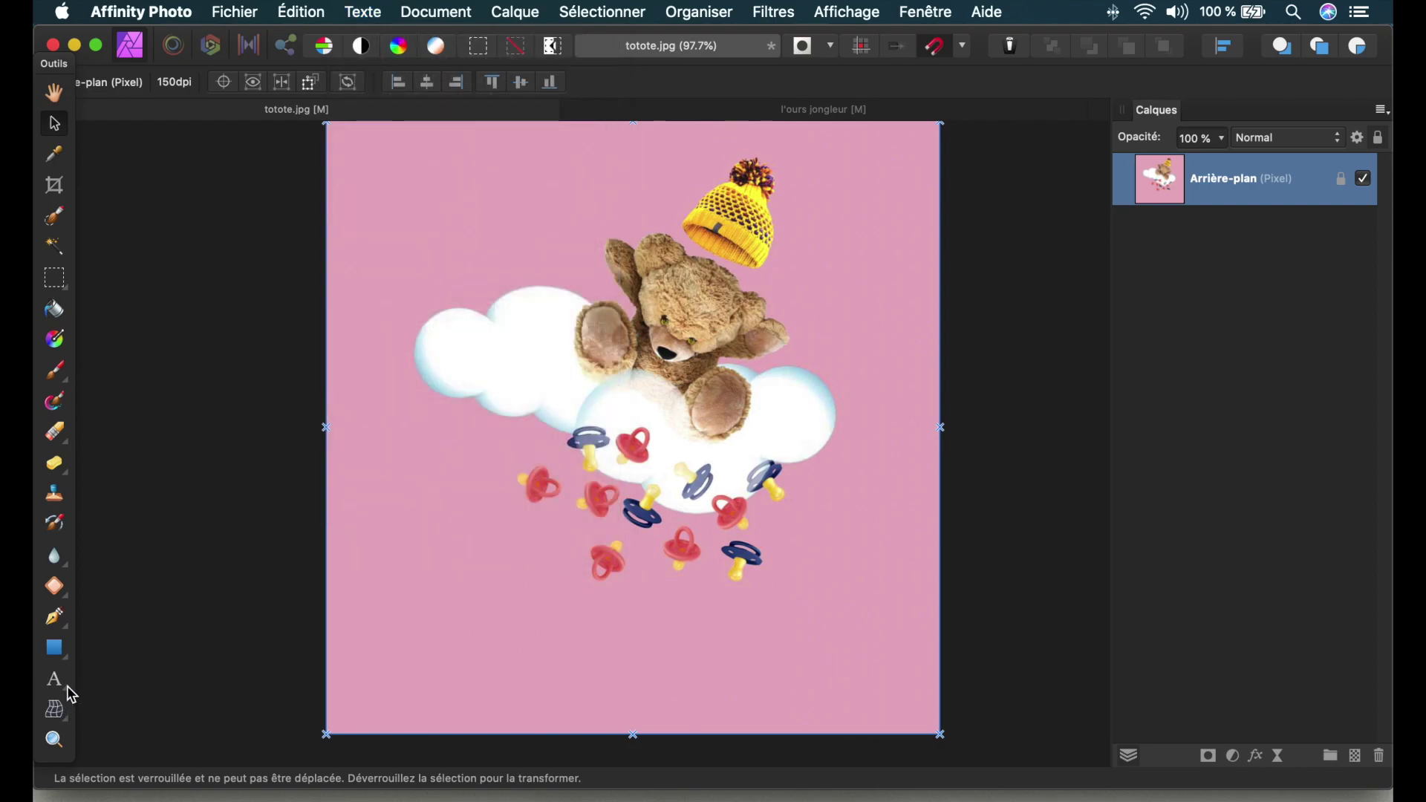
left_click(61, 686)
left_click(110, 685)
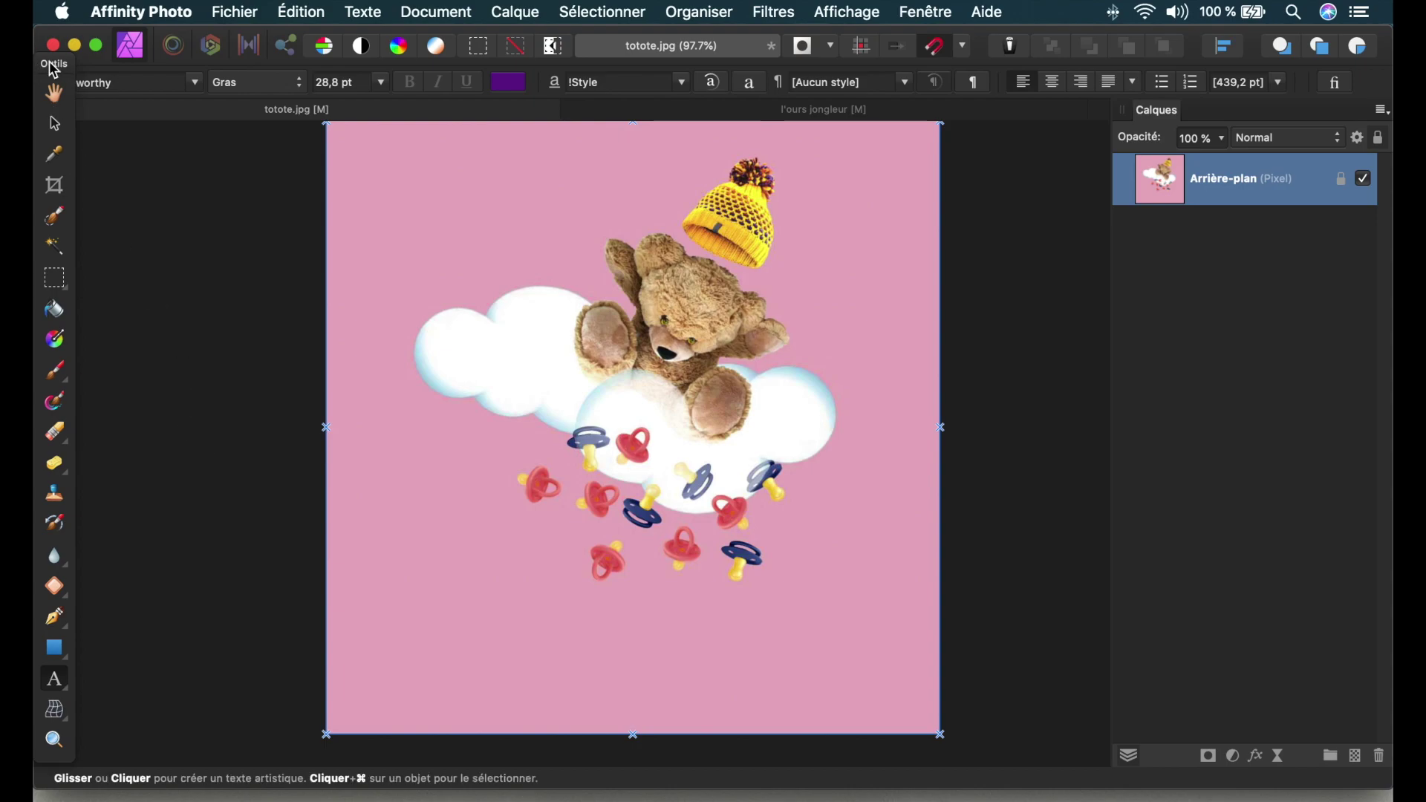
left_click_drag(56, 74, 62, 164)
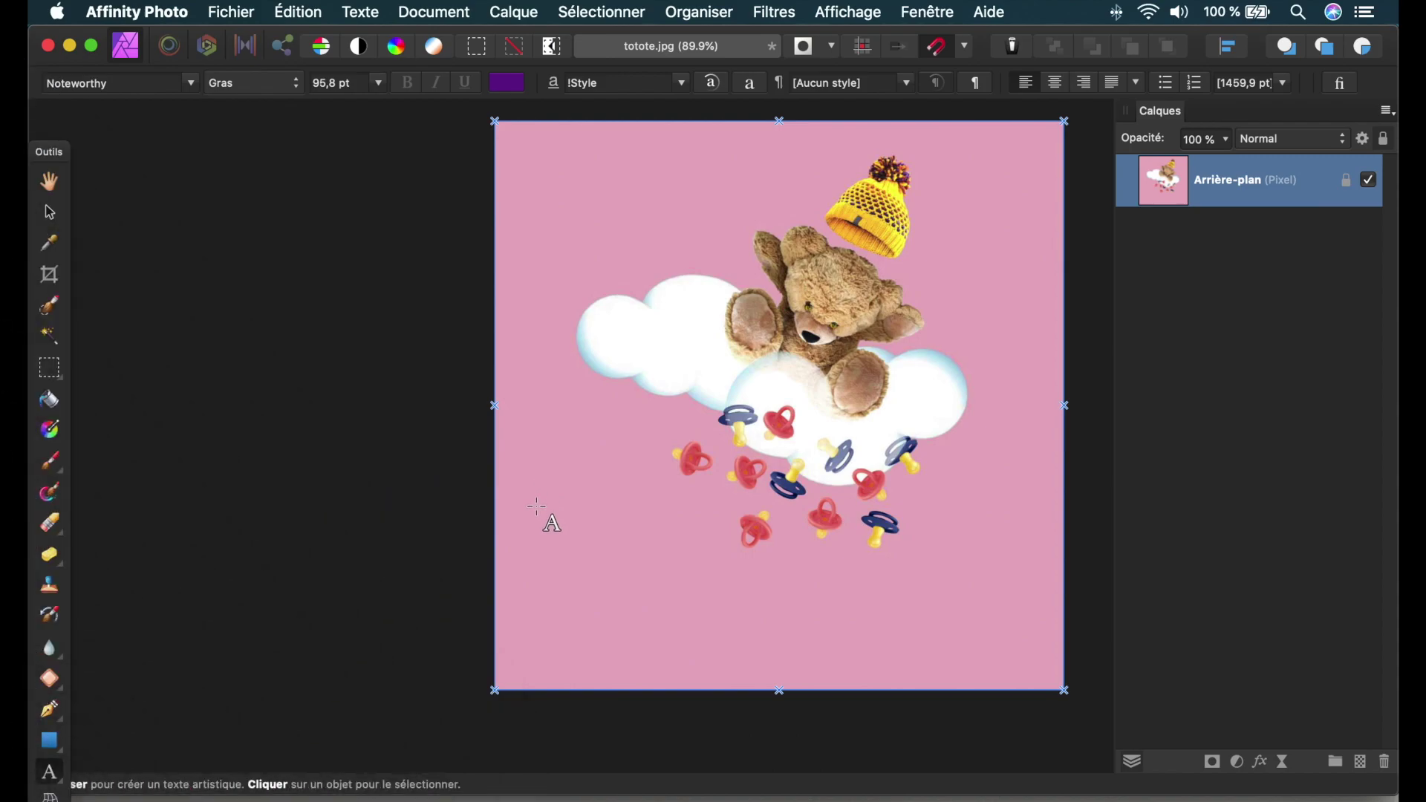
Add artistic text reading "Bébé ours" about 123.6 pt high in the lower-left area of the pink image.
left_click_drag(536, 507, 537, 614)
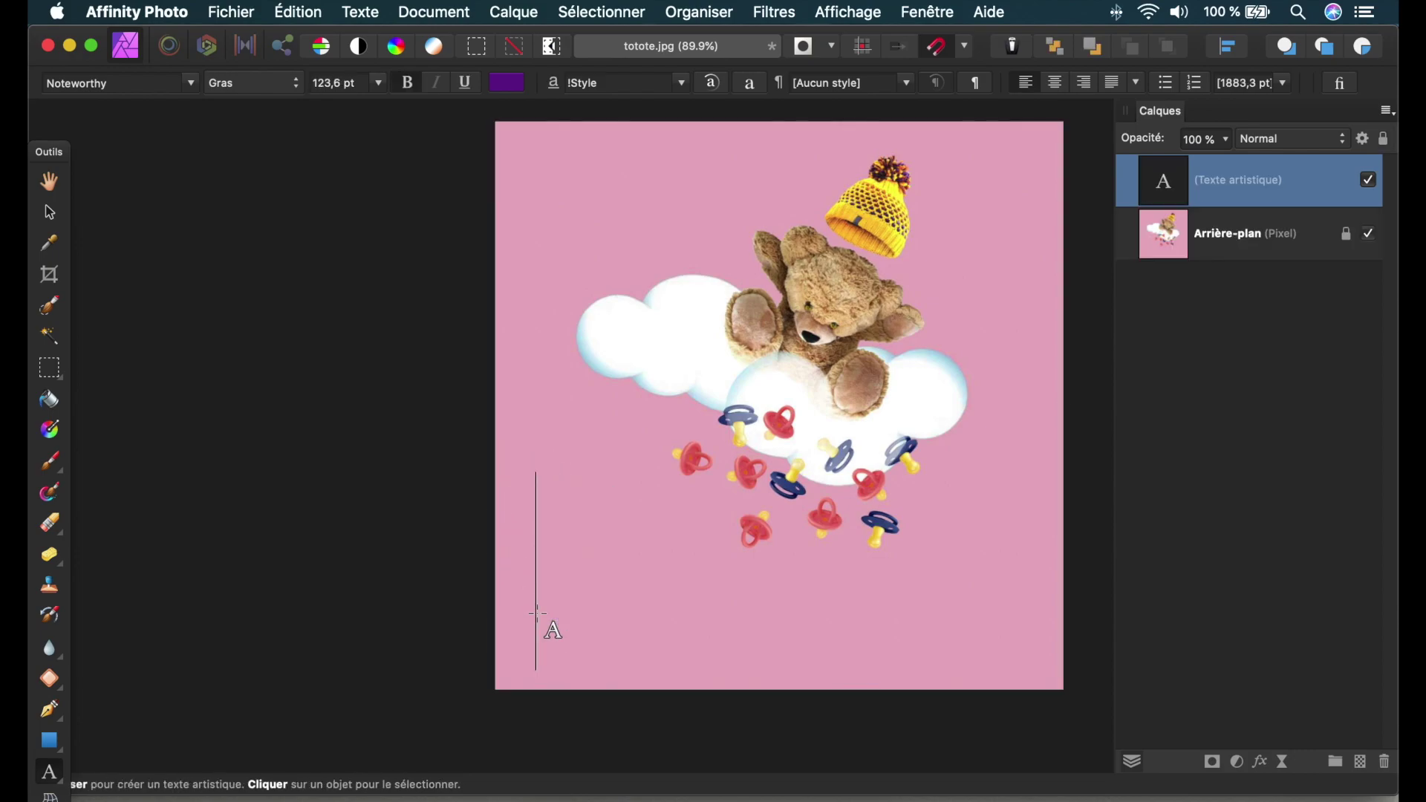
type("Béb")
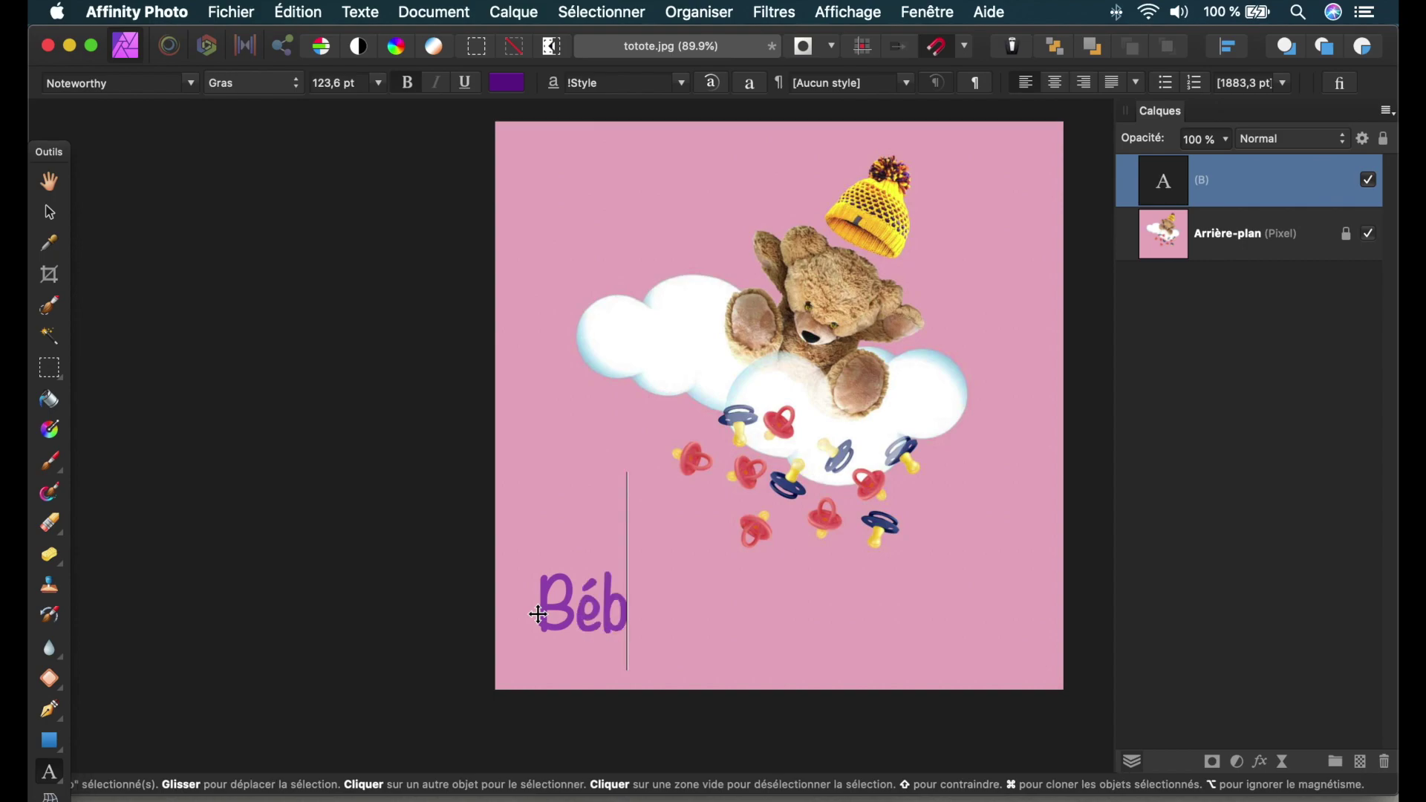
type("é ours")
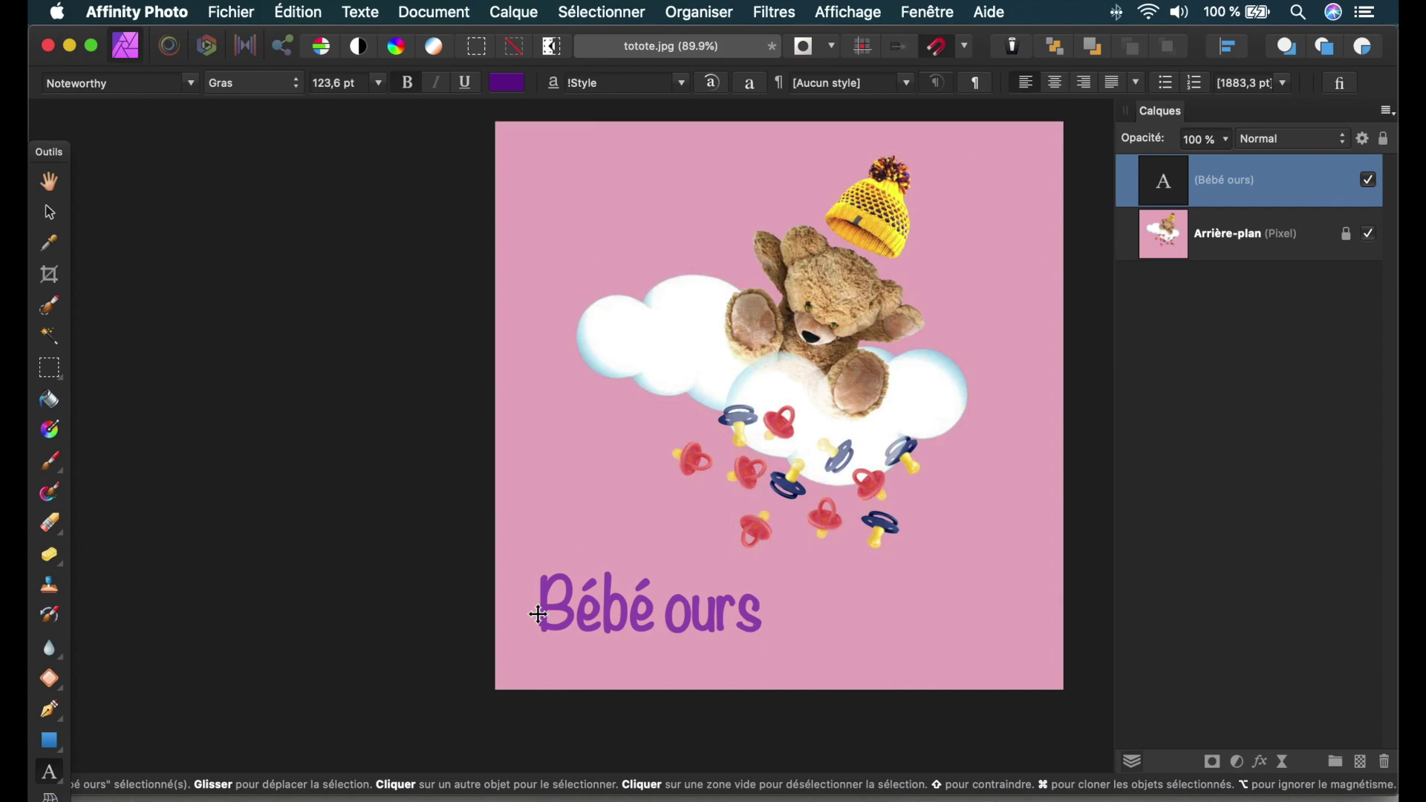
Select all the characters of the text "Bébé ours".
key("shift+Left")
key("shift+Left")
key("shift+Left")
key("shift+Left")
key("shift+Left")
key("shift+Left")
key("shift+Left")
key("shift+Left")
key("shift+Left")
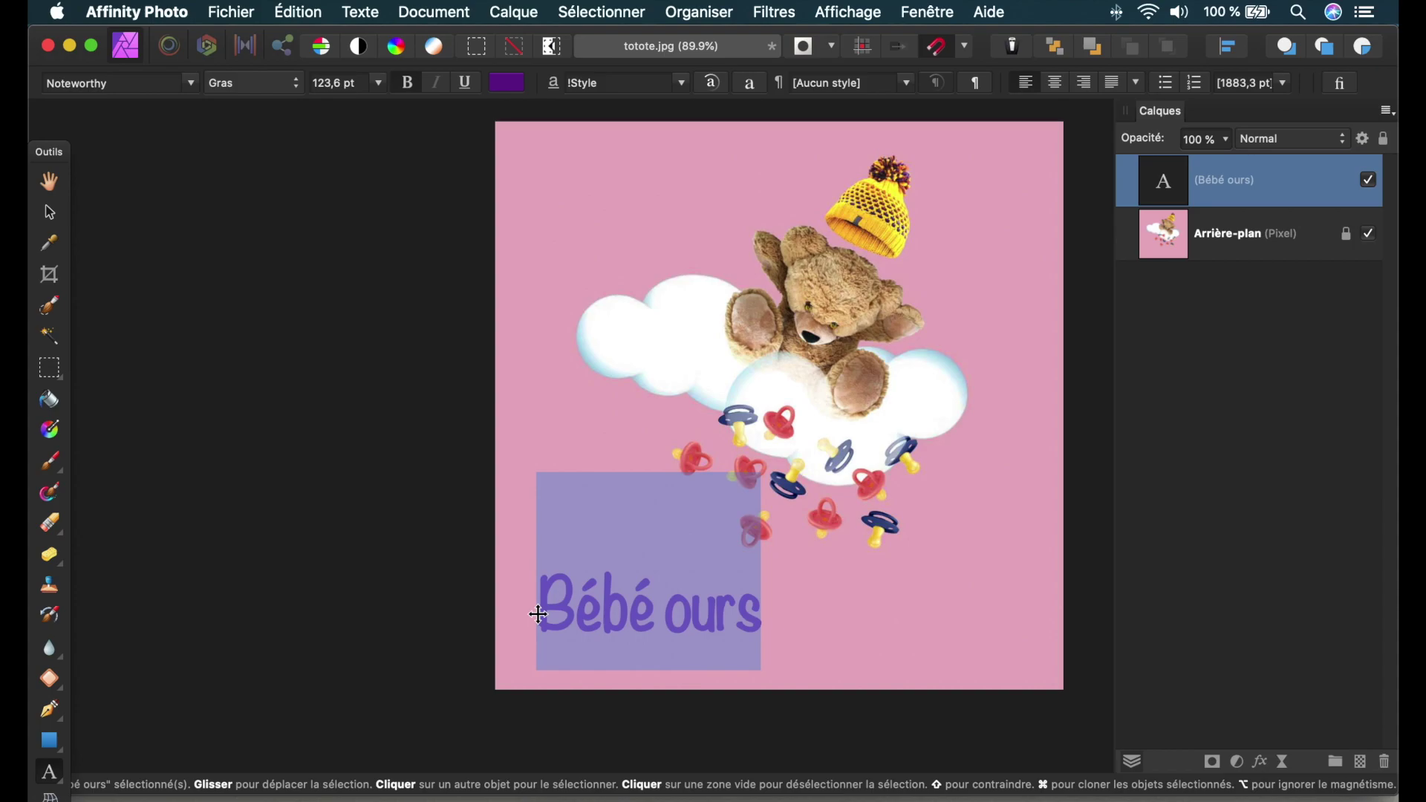
left_click(539, 615)
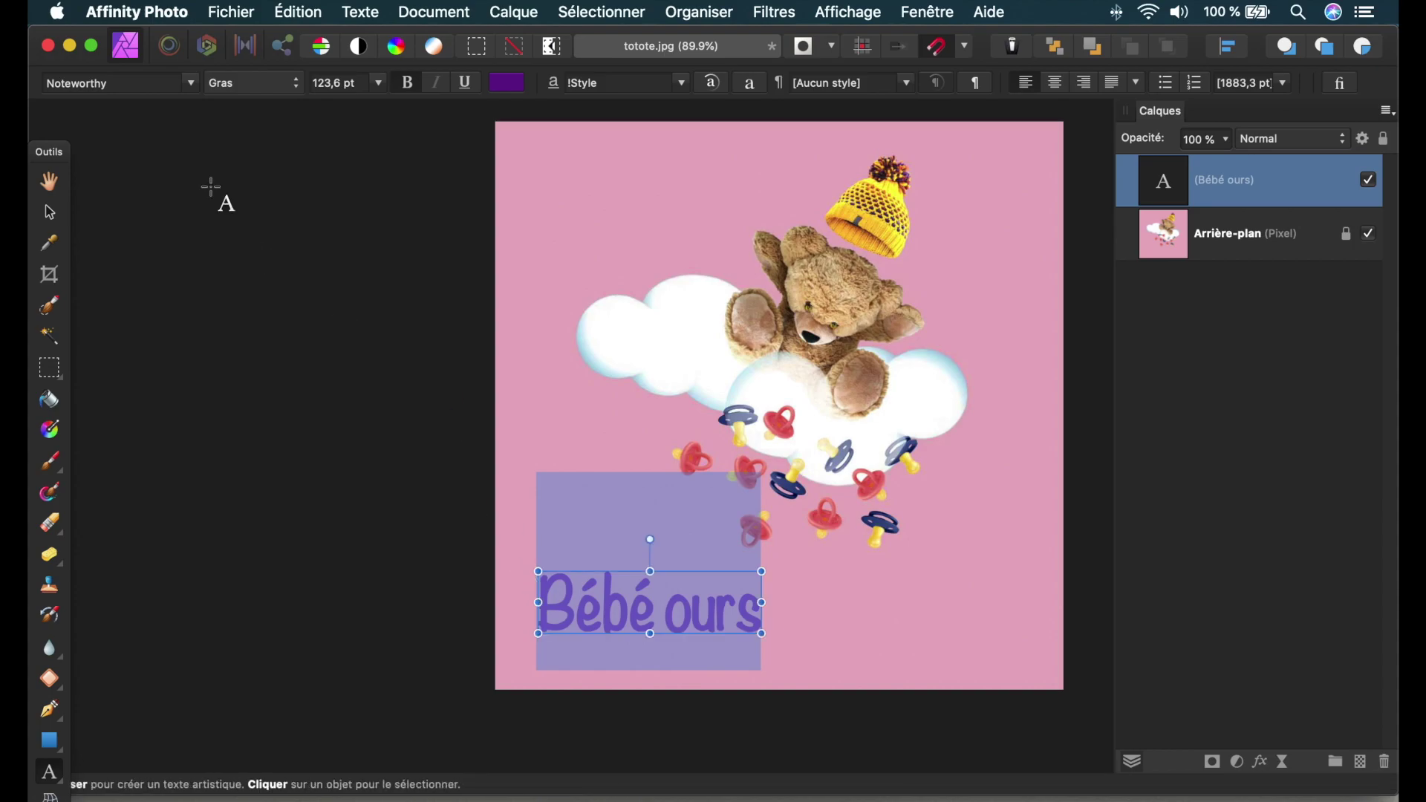
Browse the complete, recent, used and favourite font lists for the selected text.
left_click(193, 84)
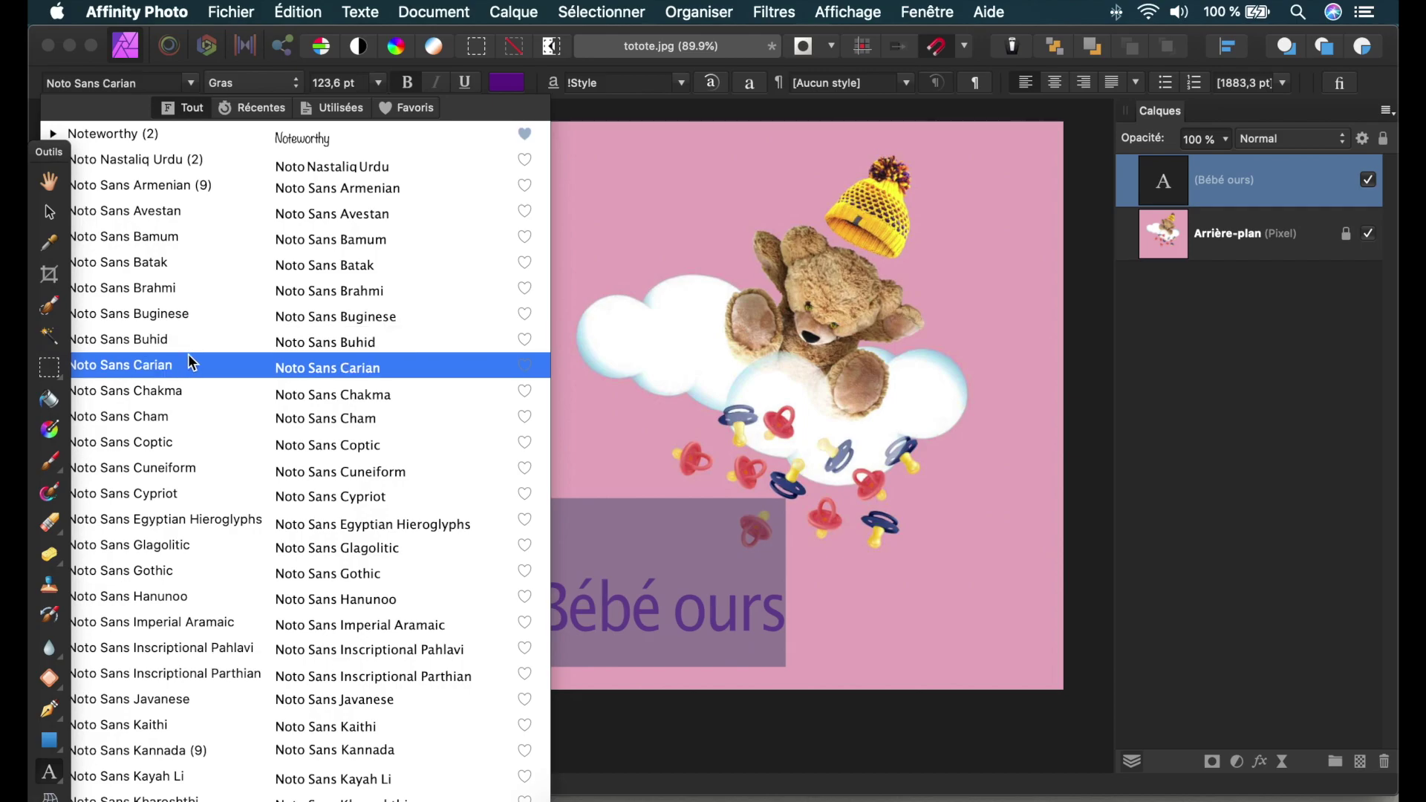
scroll(194, 357, "up", 10)
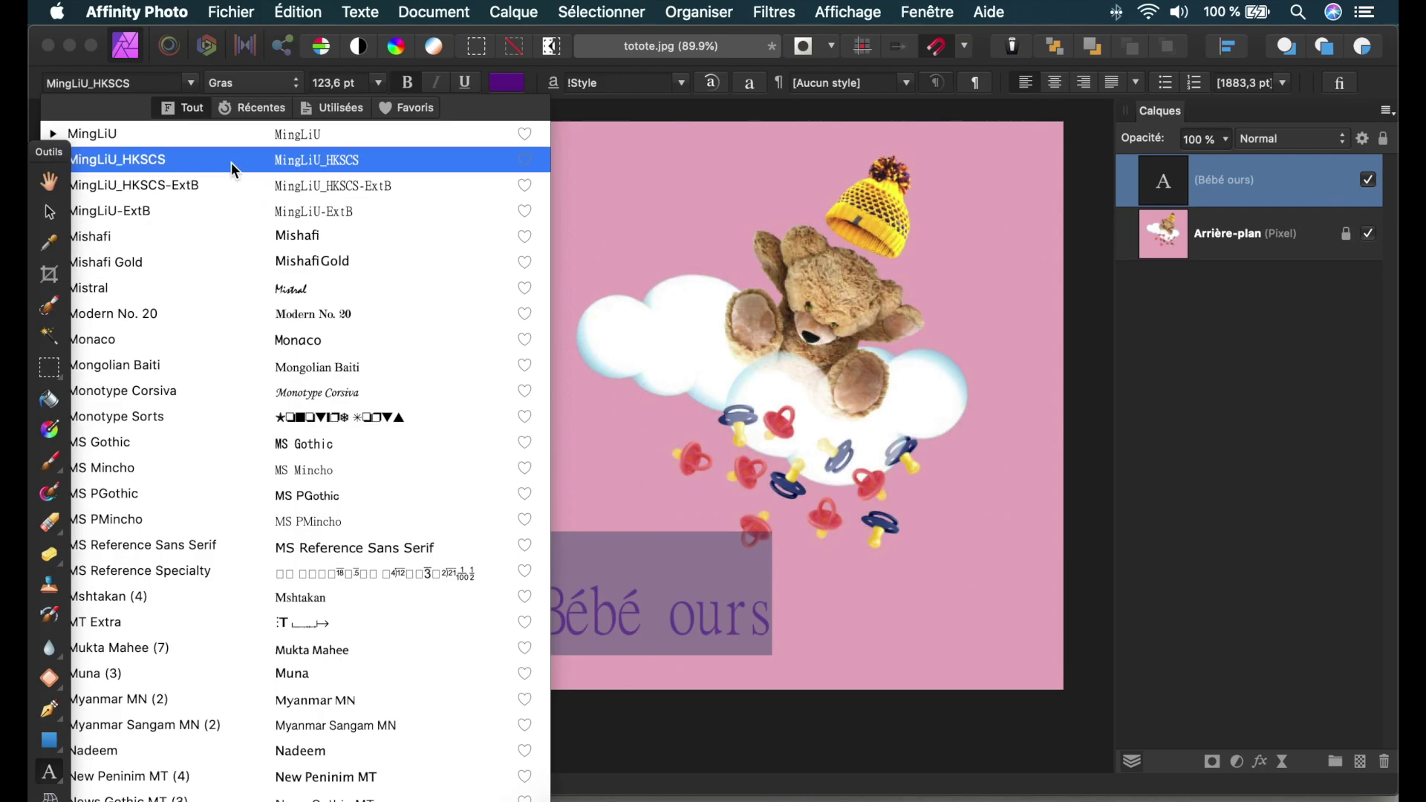
left_click(256, 105)
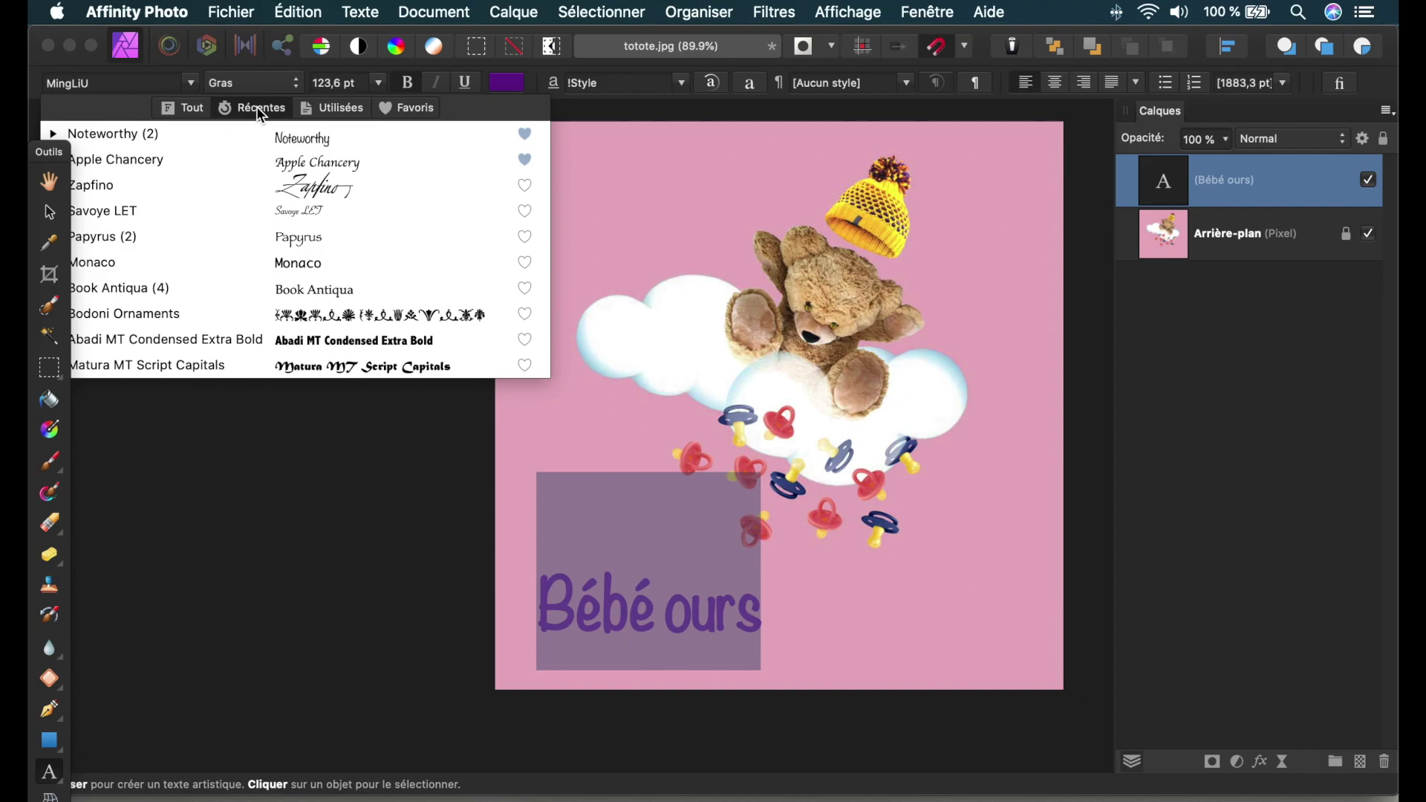
left_click(323, 109)
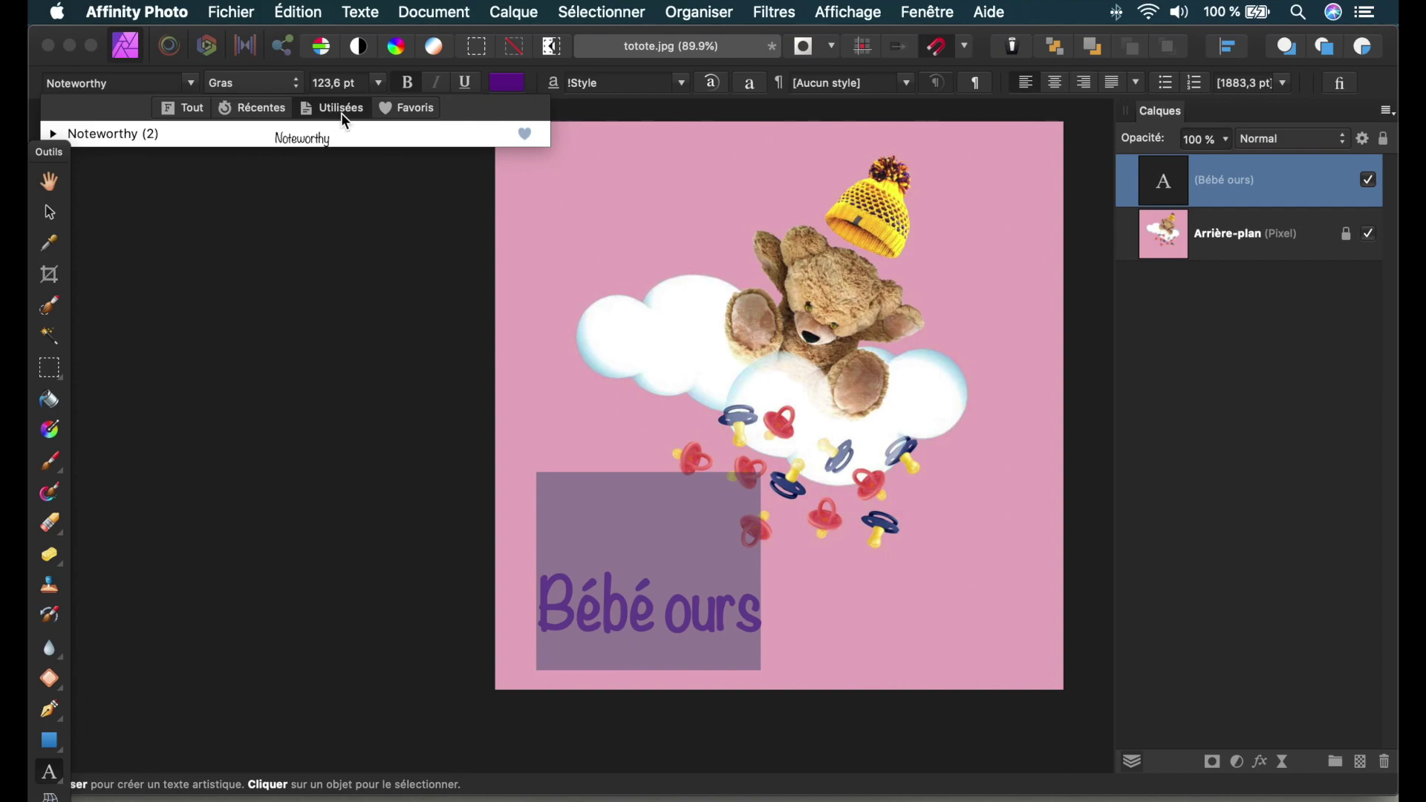
left_click(402, 114)
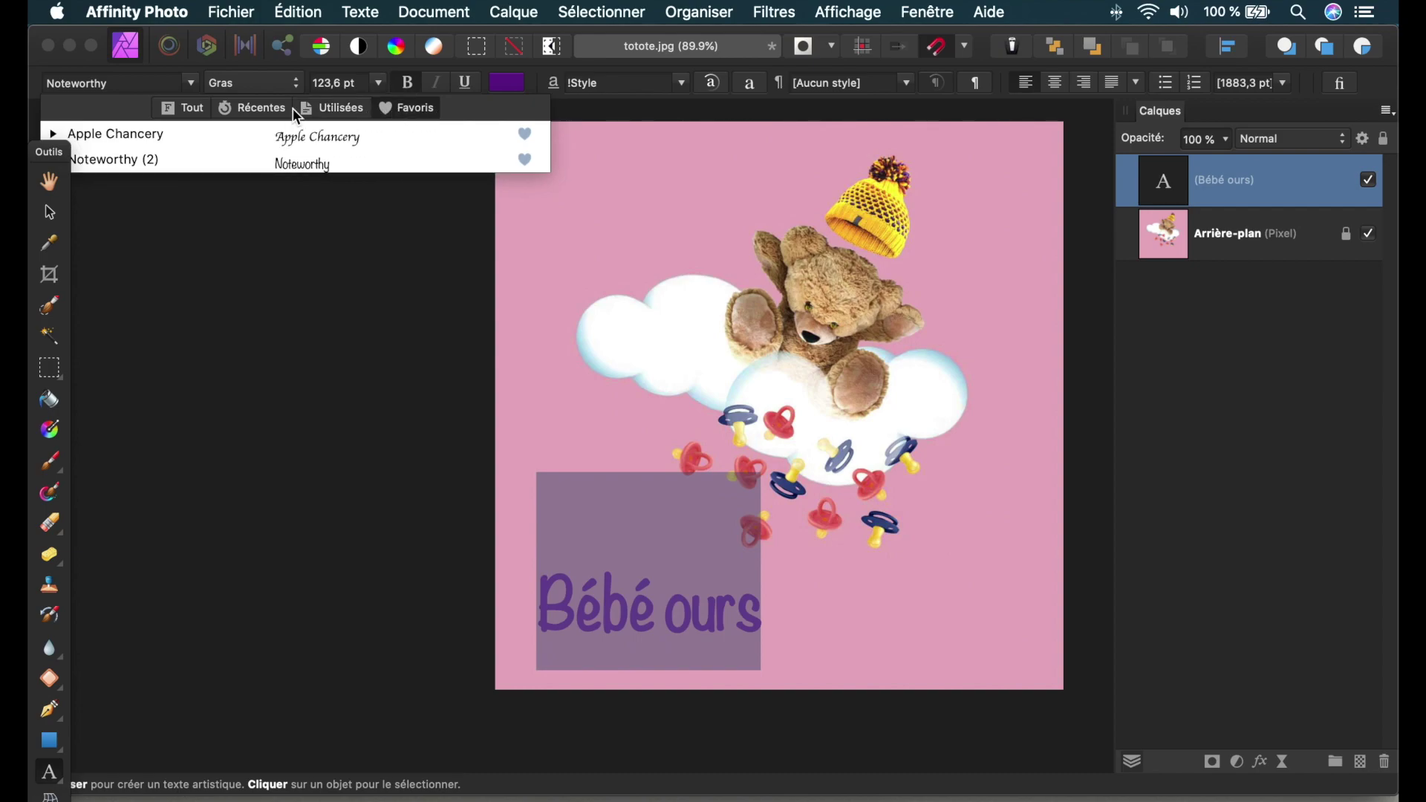
left_click(192, 109)
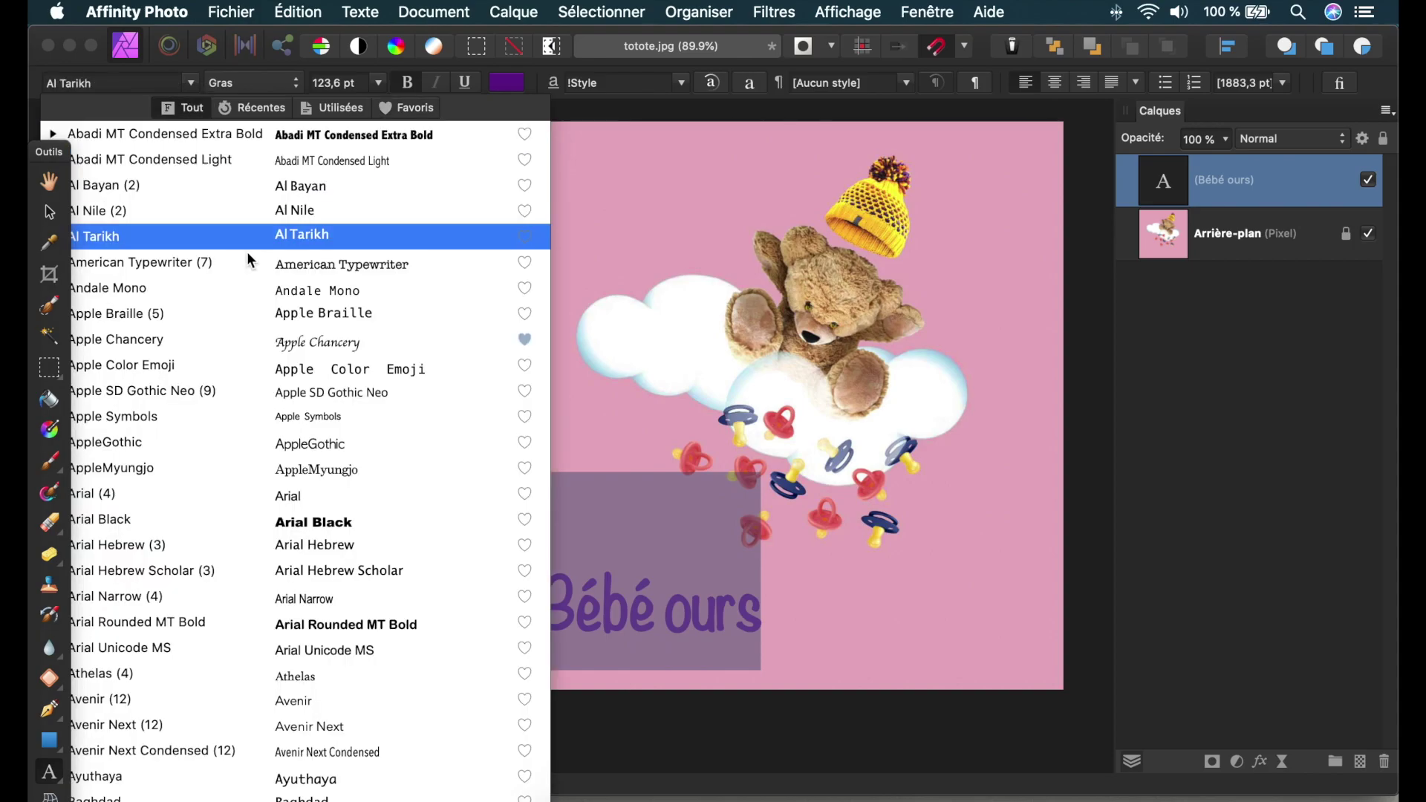
Mark American Typewriter as a favourite font, remove the mark again and close the font list.
left_click(525, 264)
left_click(524, 263)
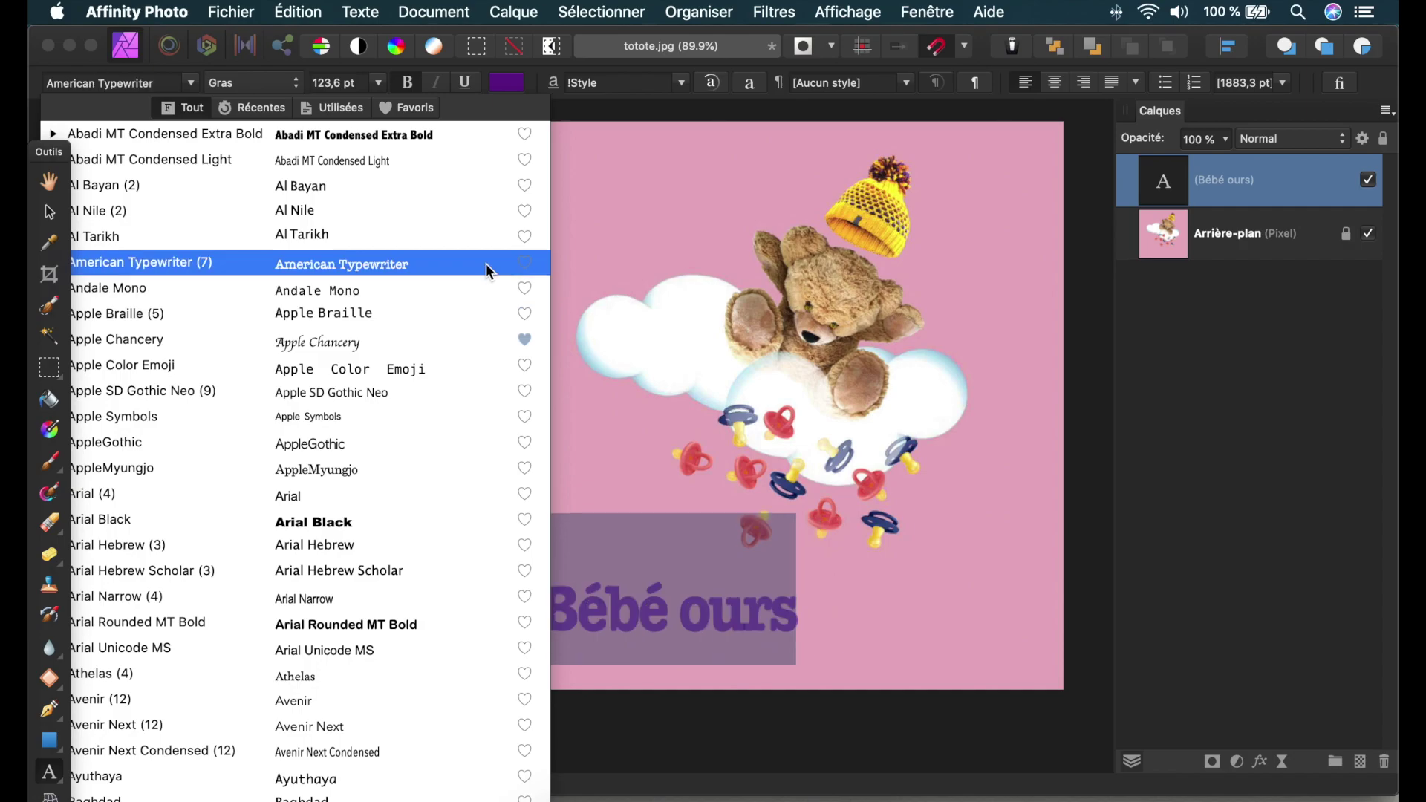
left_click(190, 82)
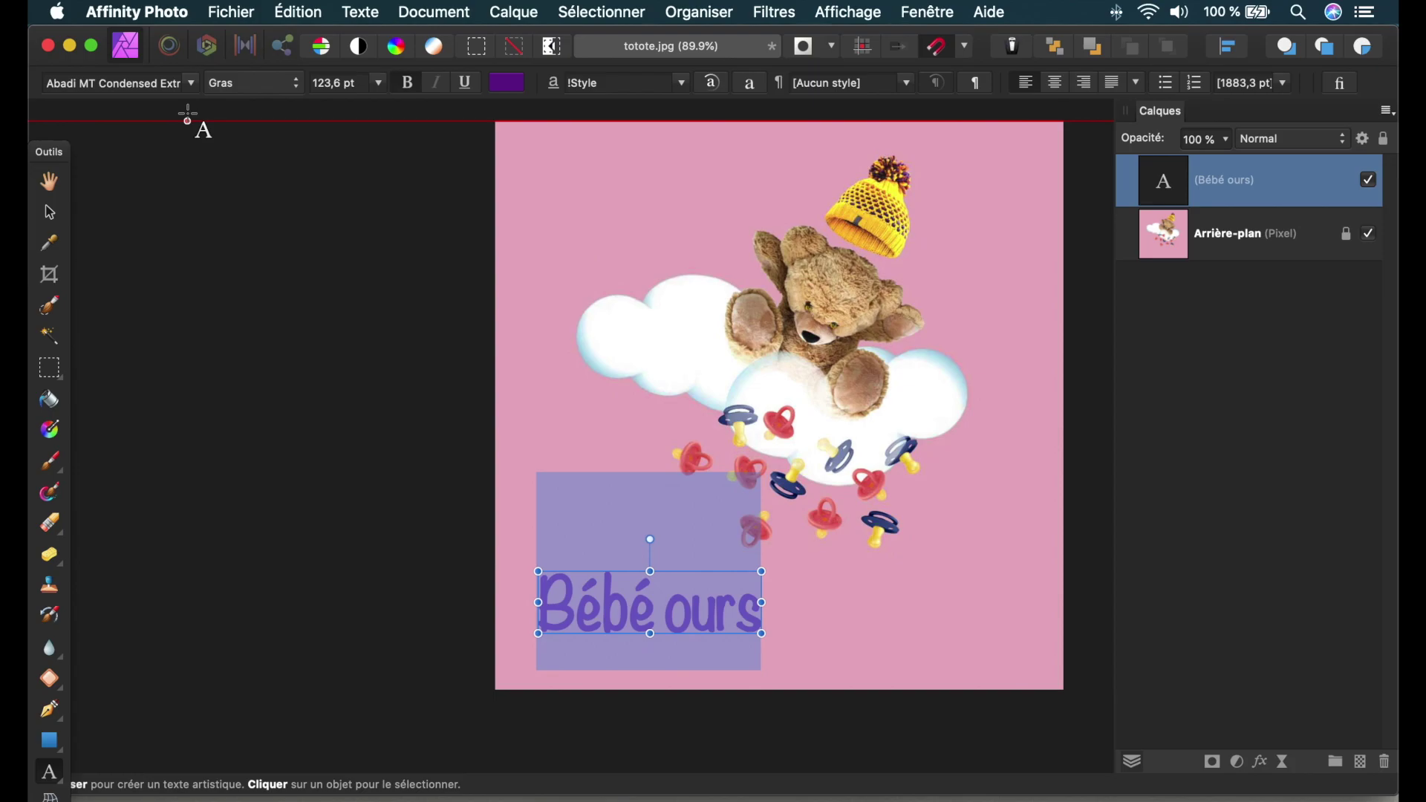
Set the text's font to Noteworthy from the favourite fonts.
left_click(192, 83)
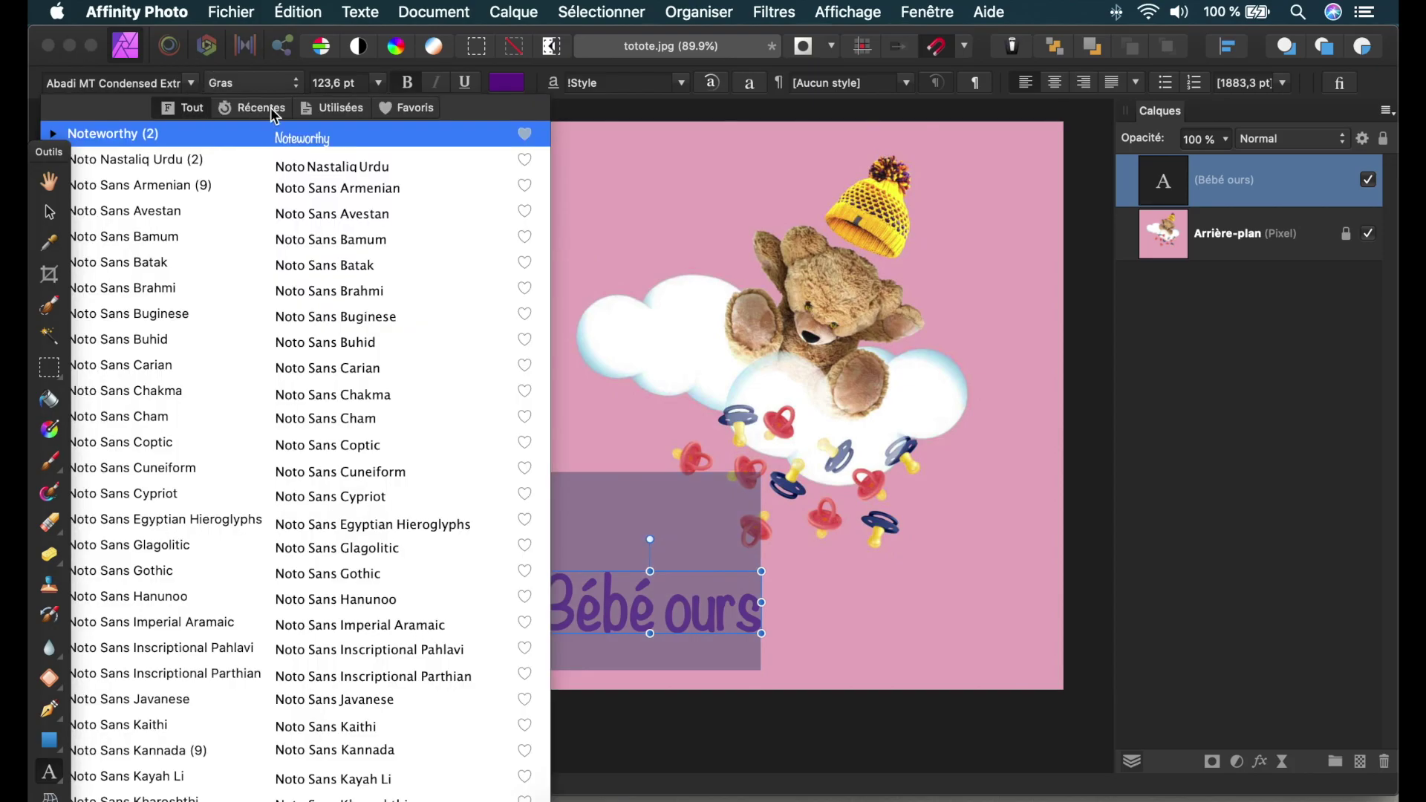
left_click(404, 110)
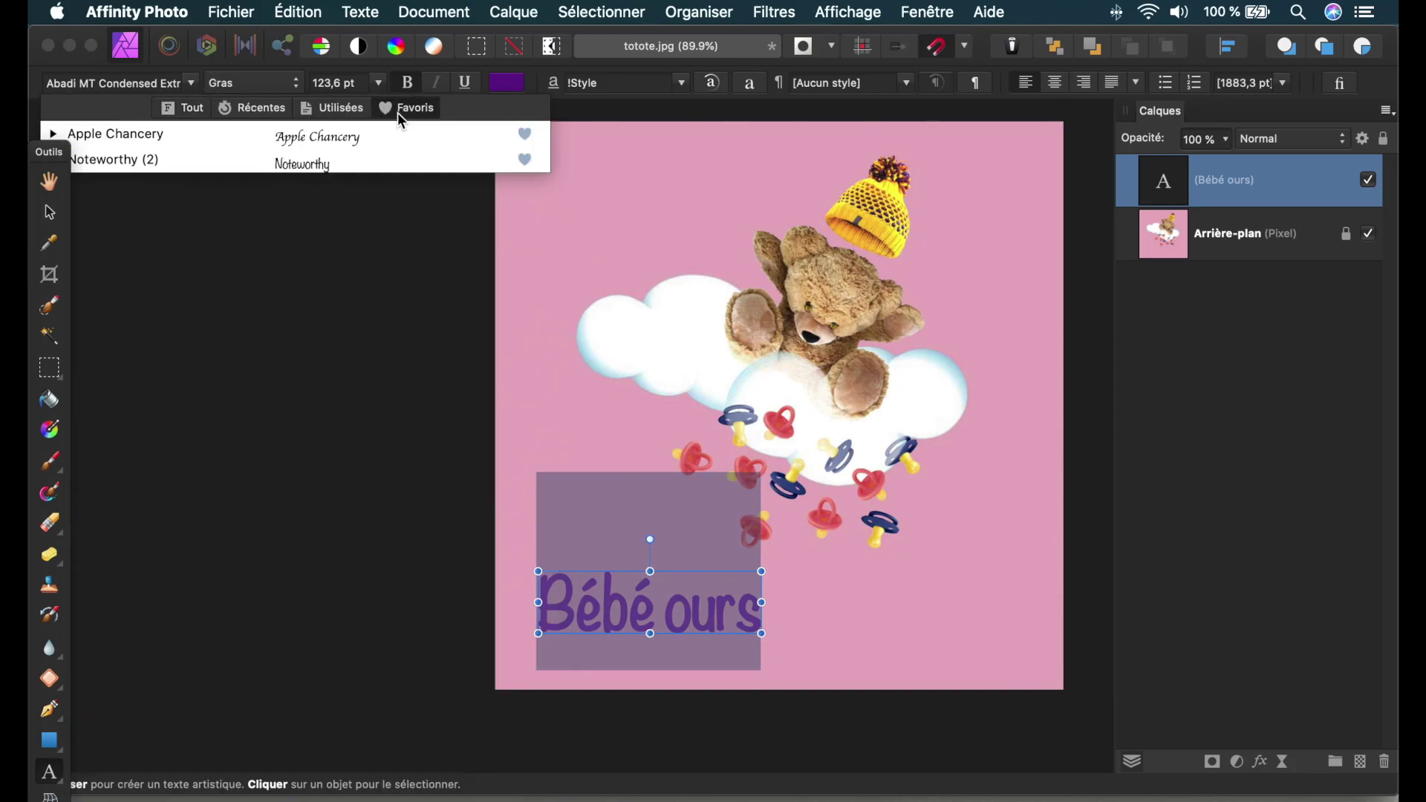
left_click(340, 171)
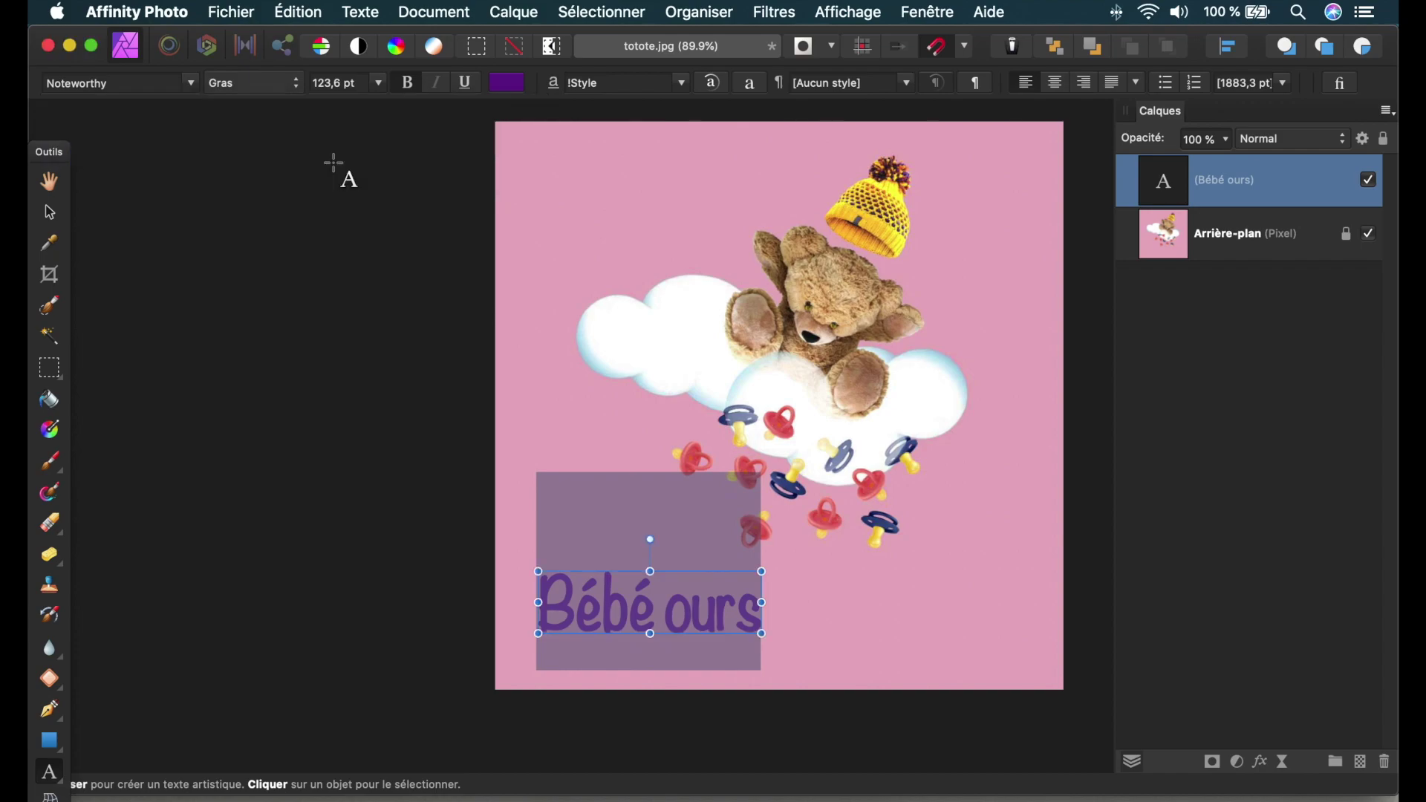
Set the text's font weight to Léger and its size to 72 pt.
left_click(296, 88)
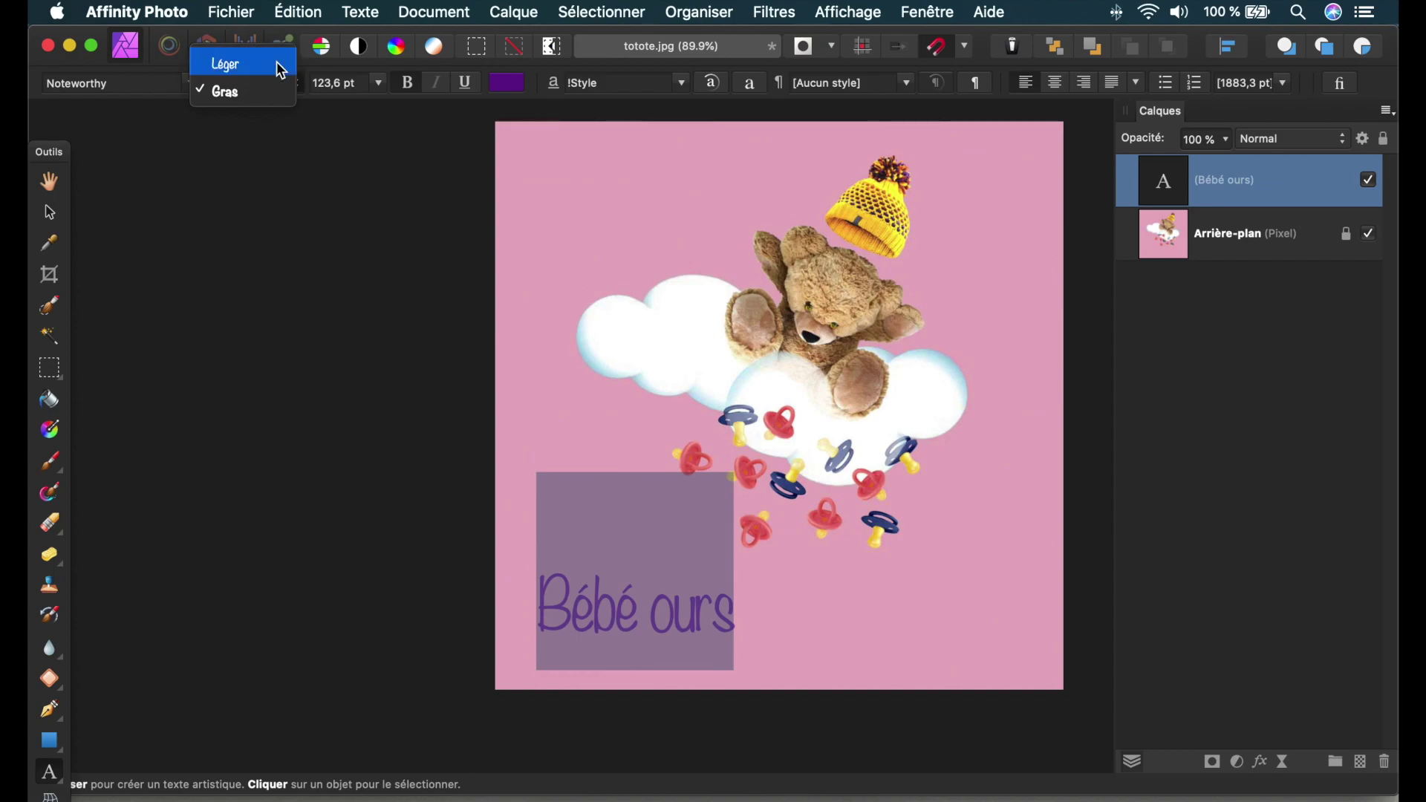
left_click(281, 68)
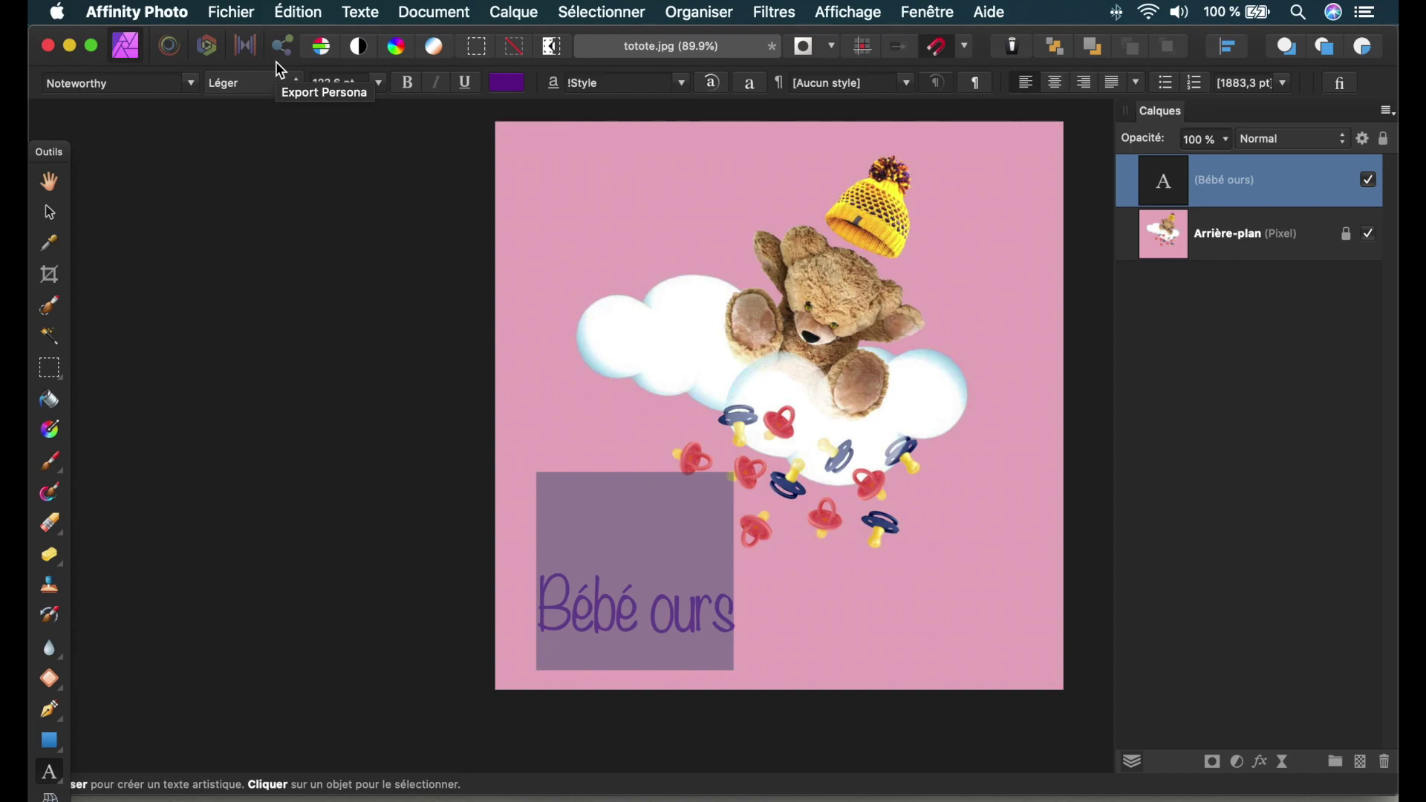
left_click(380, 84)
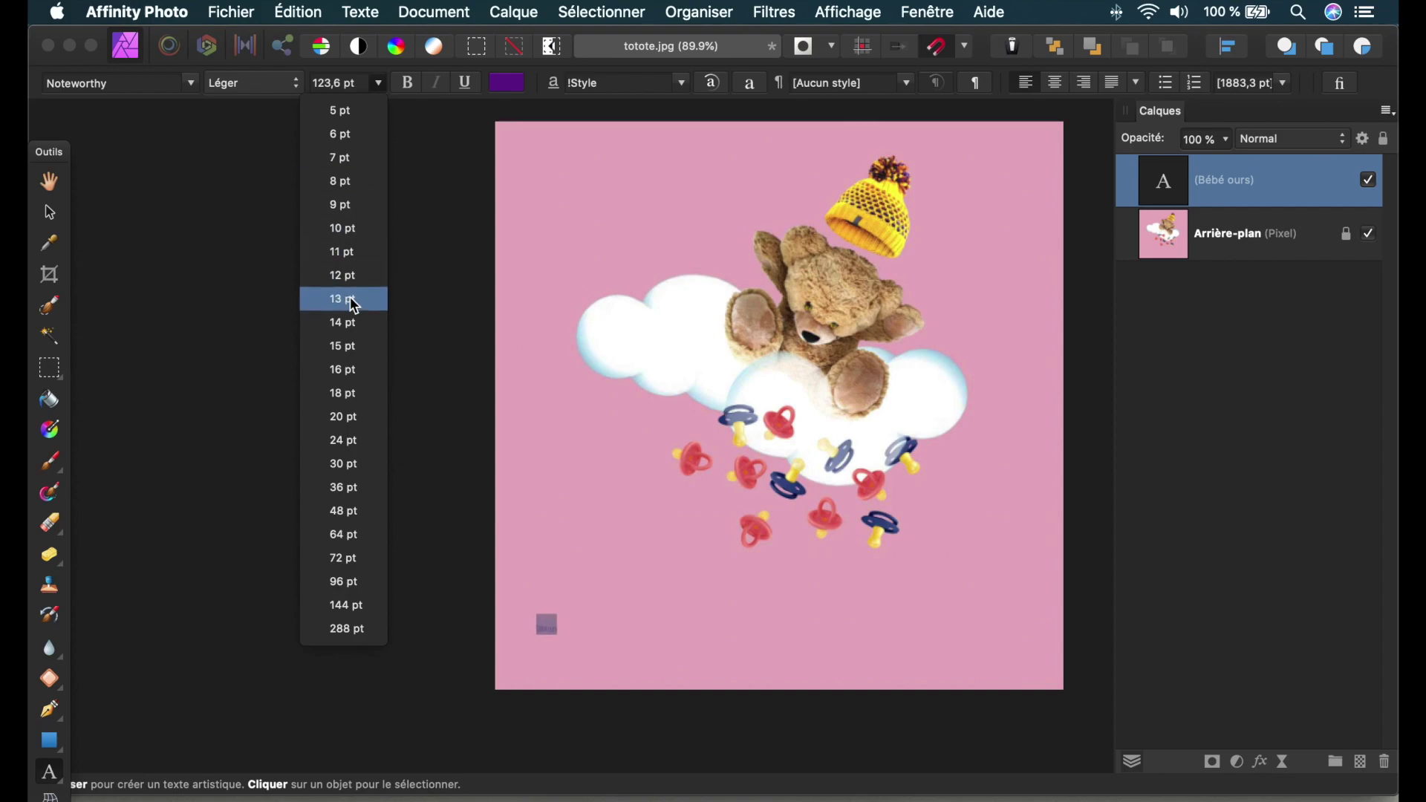
left_click(351, 561)
key("Escape")
Try bold on the whole "Bébé ours" text, switch it back off and underline the text.
scroll(572, 366, "left", 5)
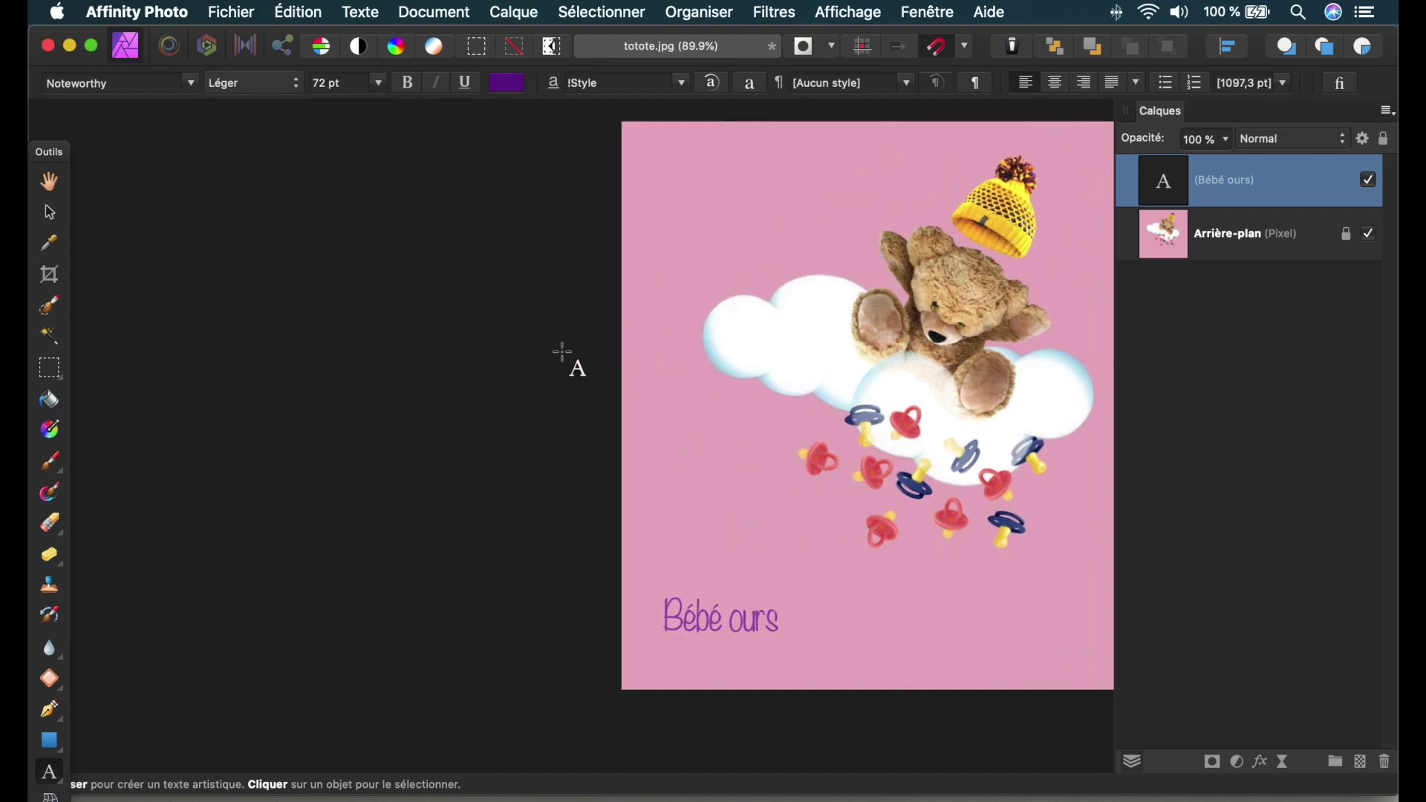
scroll(633, 360, "up", 8)
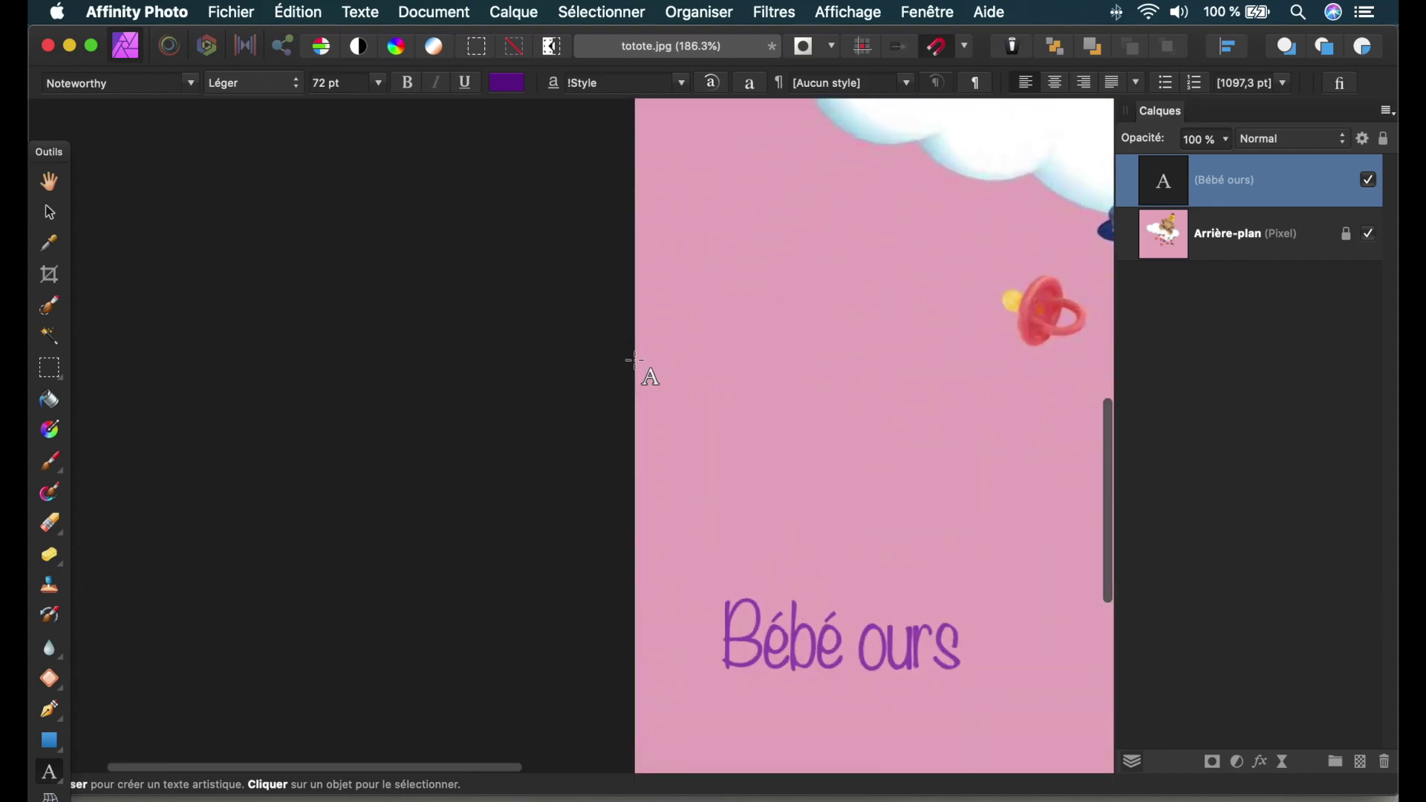
key("super+a")
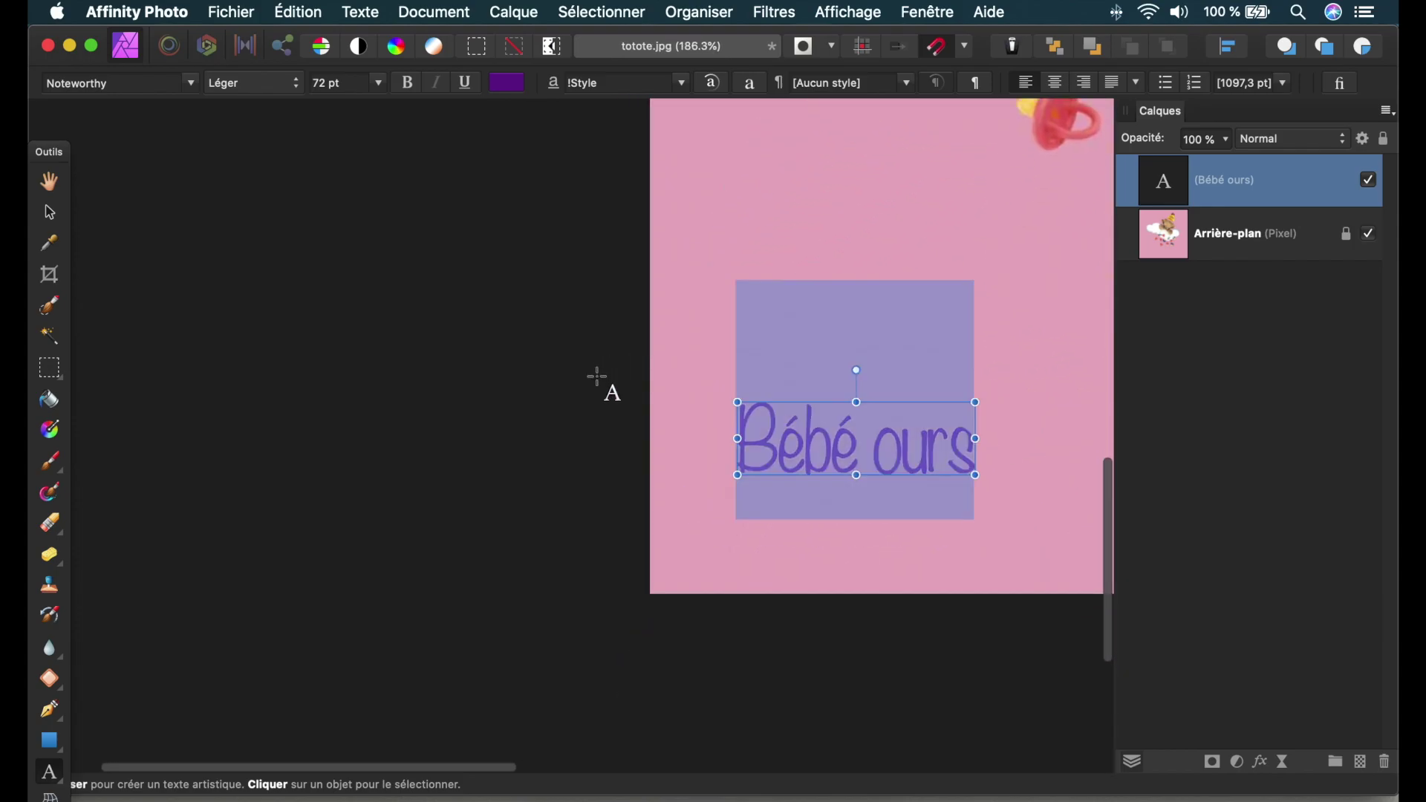
left_click(408, 85)
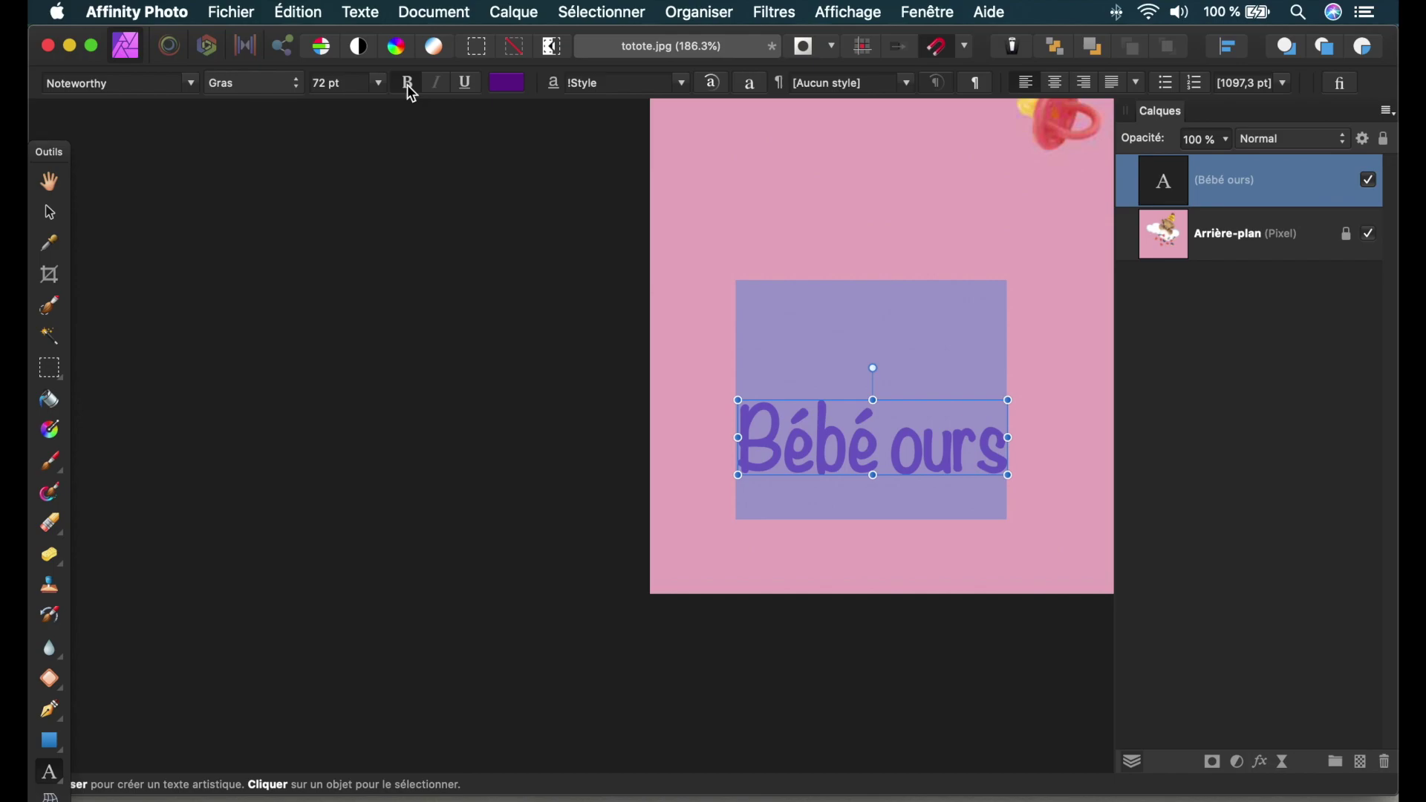
left_click(407, 85)
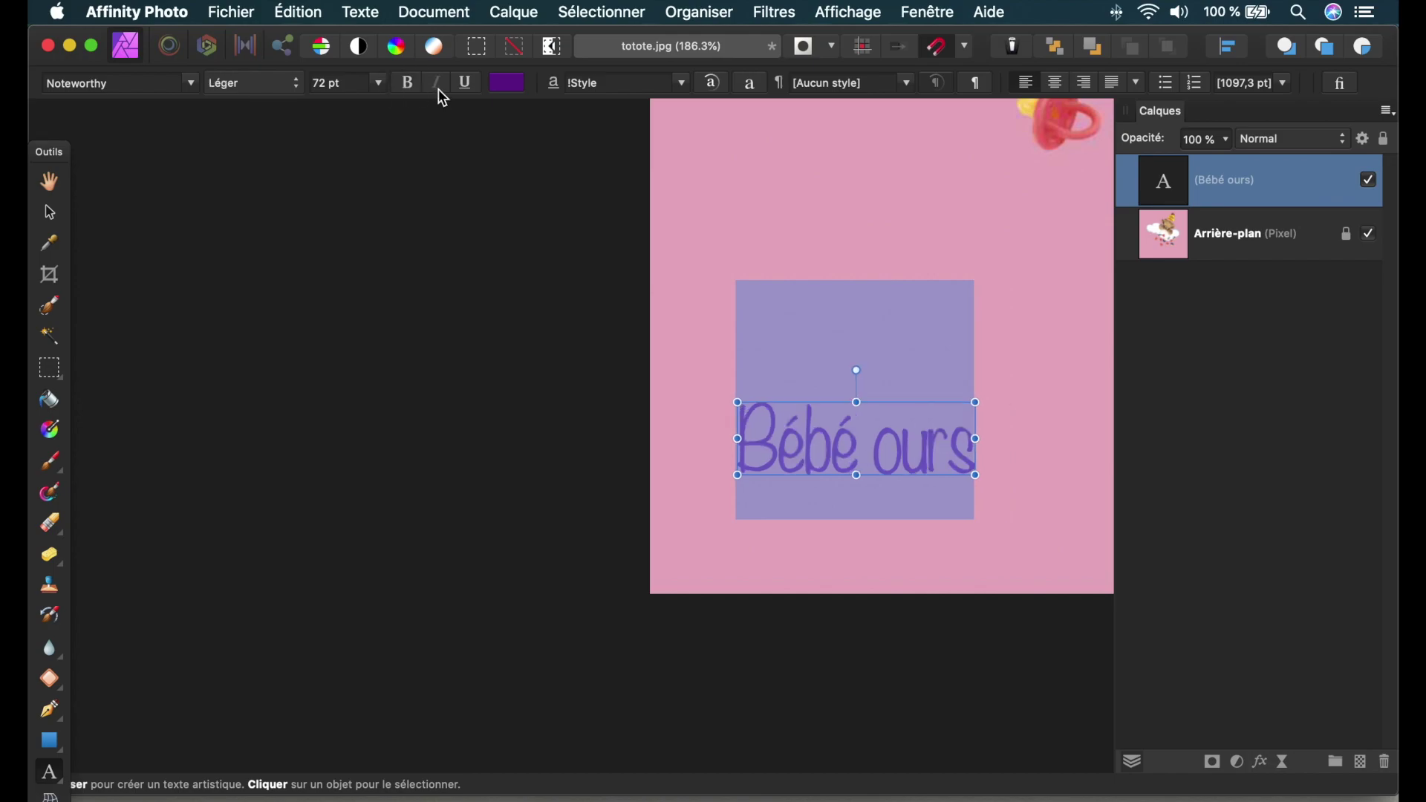
left_click(438, 83)
left_click(470, 84)
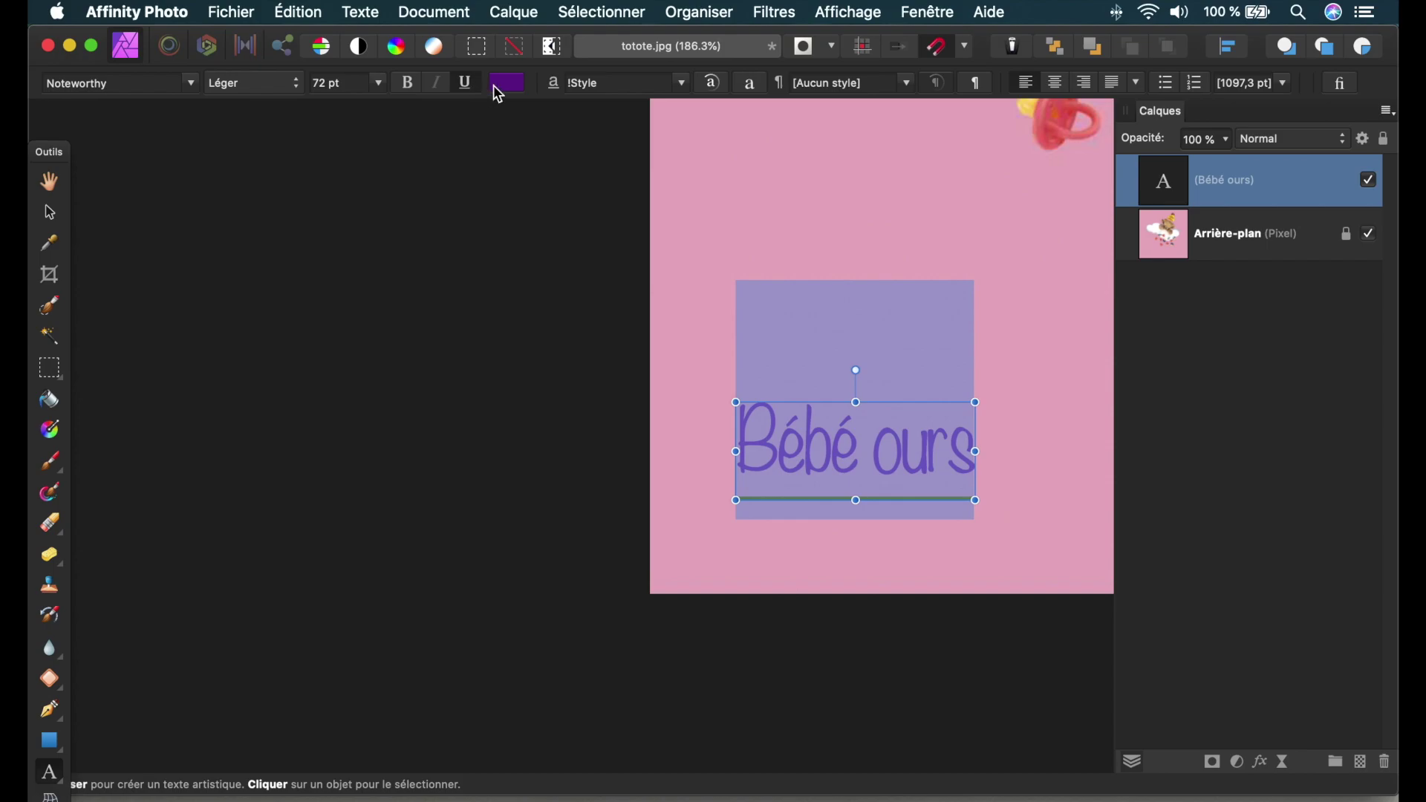
Change the text colour to blue by lowering its red value to 13.
left_click(500, 83)
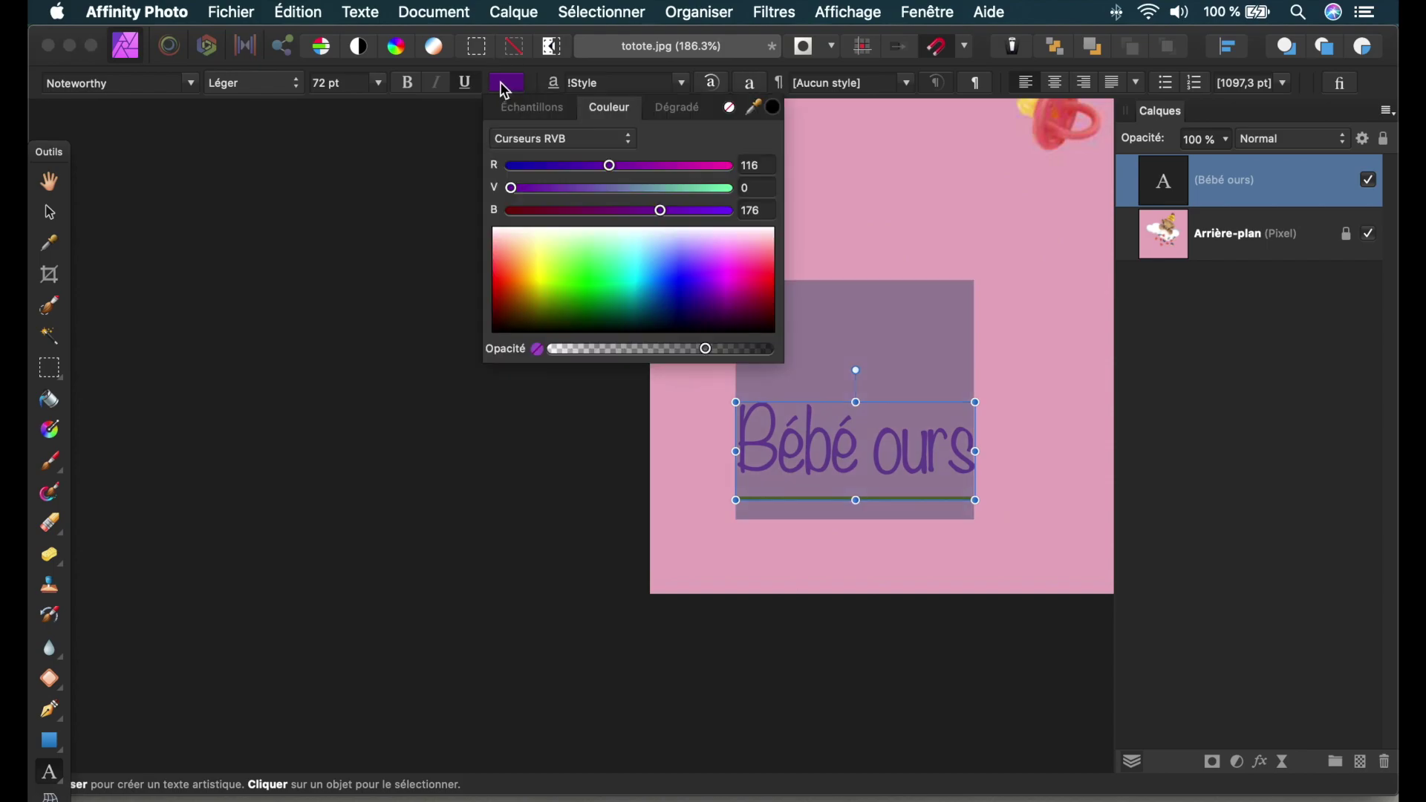
left_click_drag(609, 166, 522, 170)
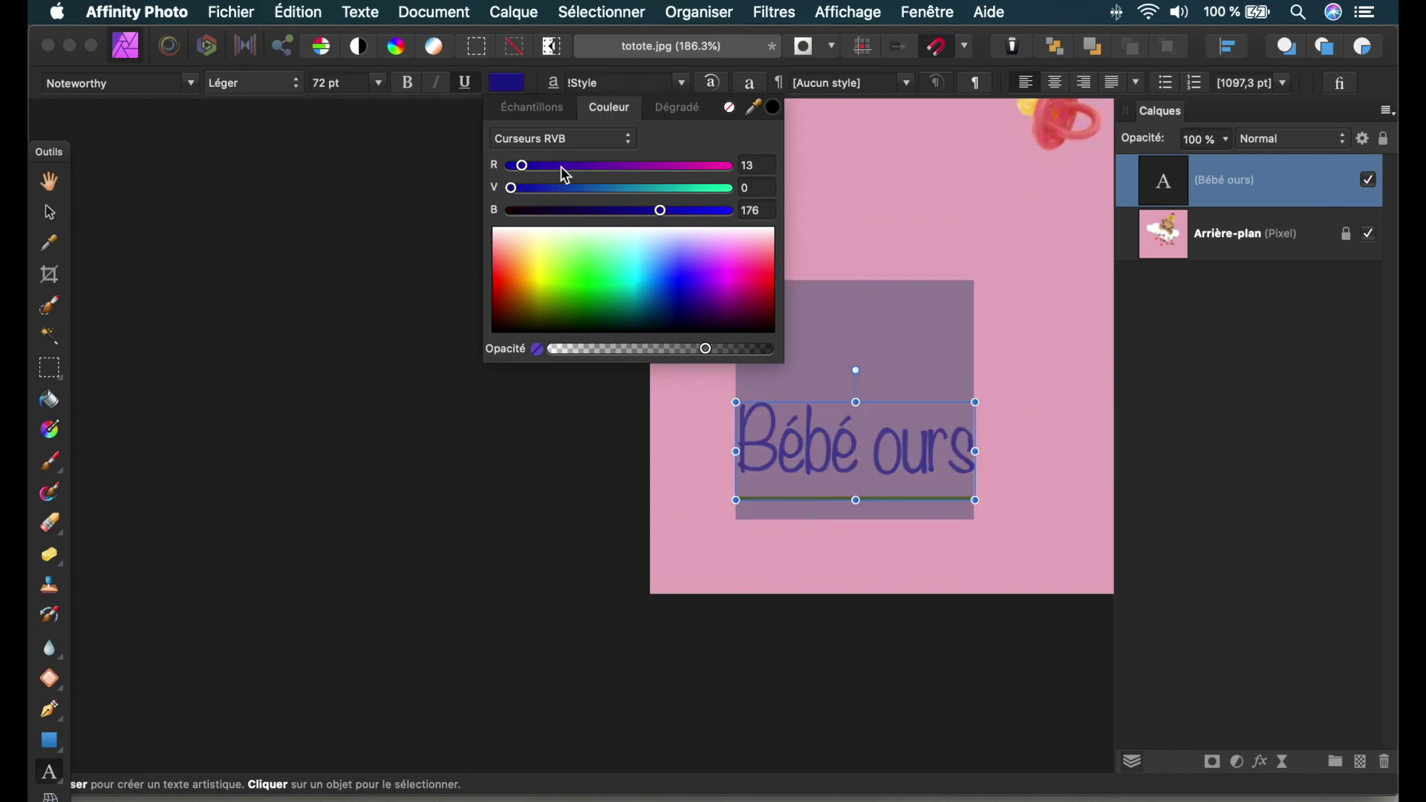
Start a new character style from the "Bébé ours" text and select Noteworthy as its font family.
left_click(682, 84)
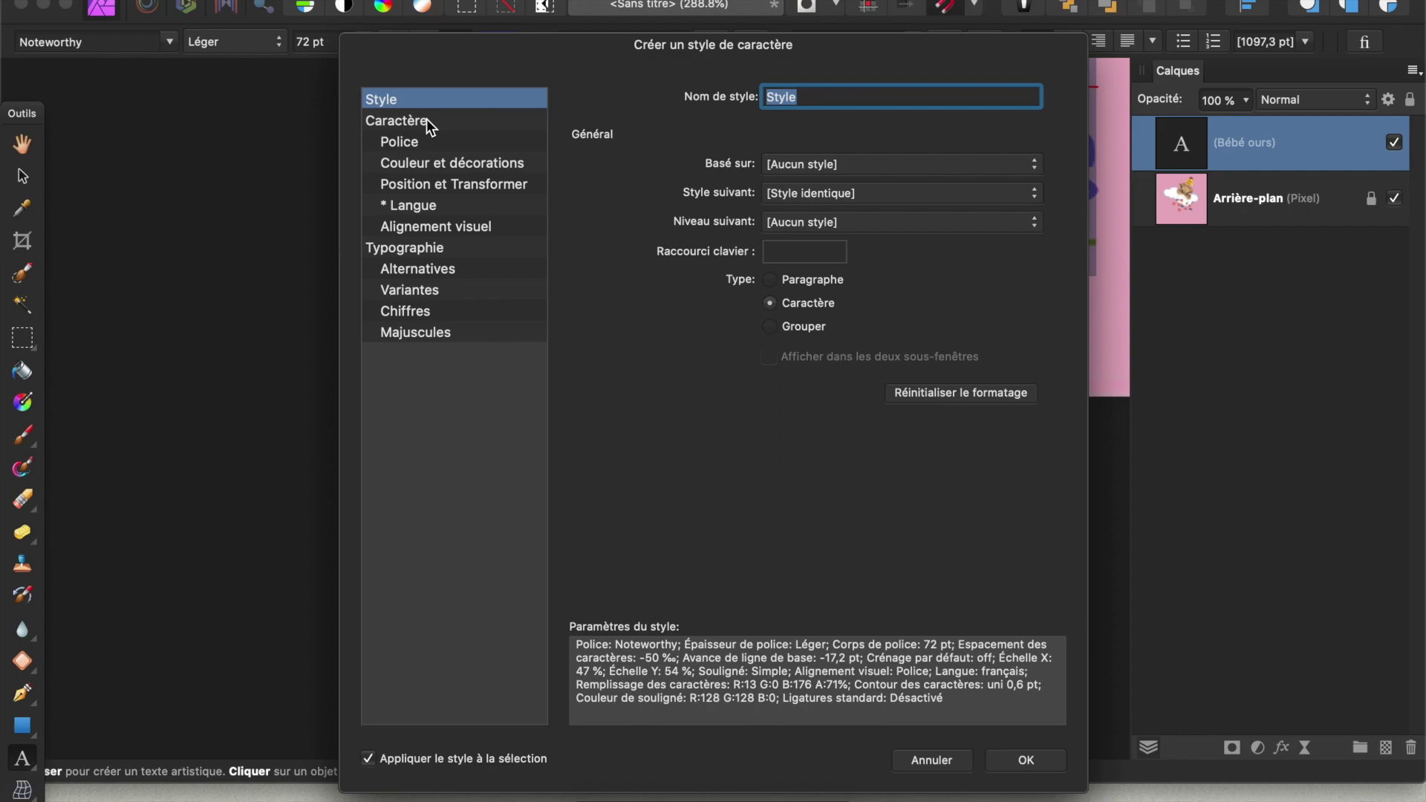
left_click(427, 121)
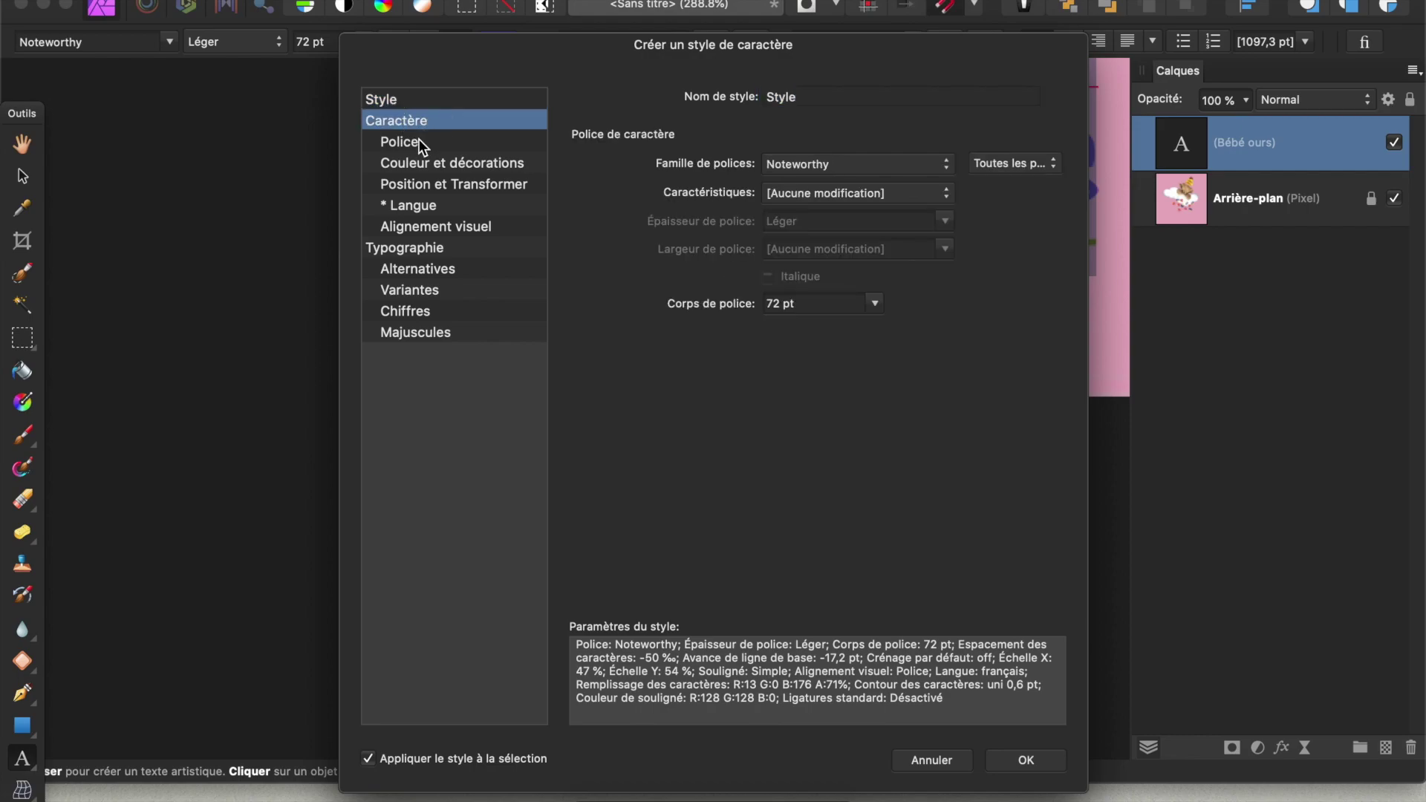
left_click(421, 143)
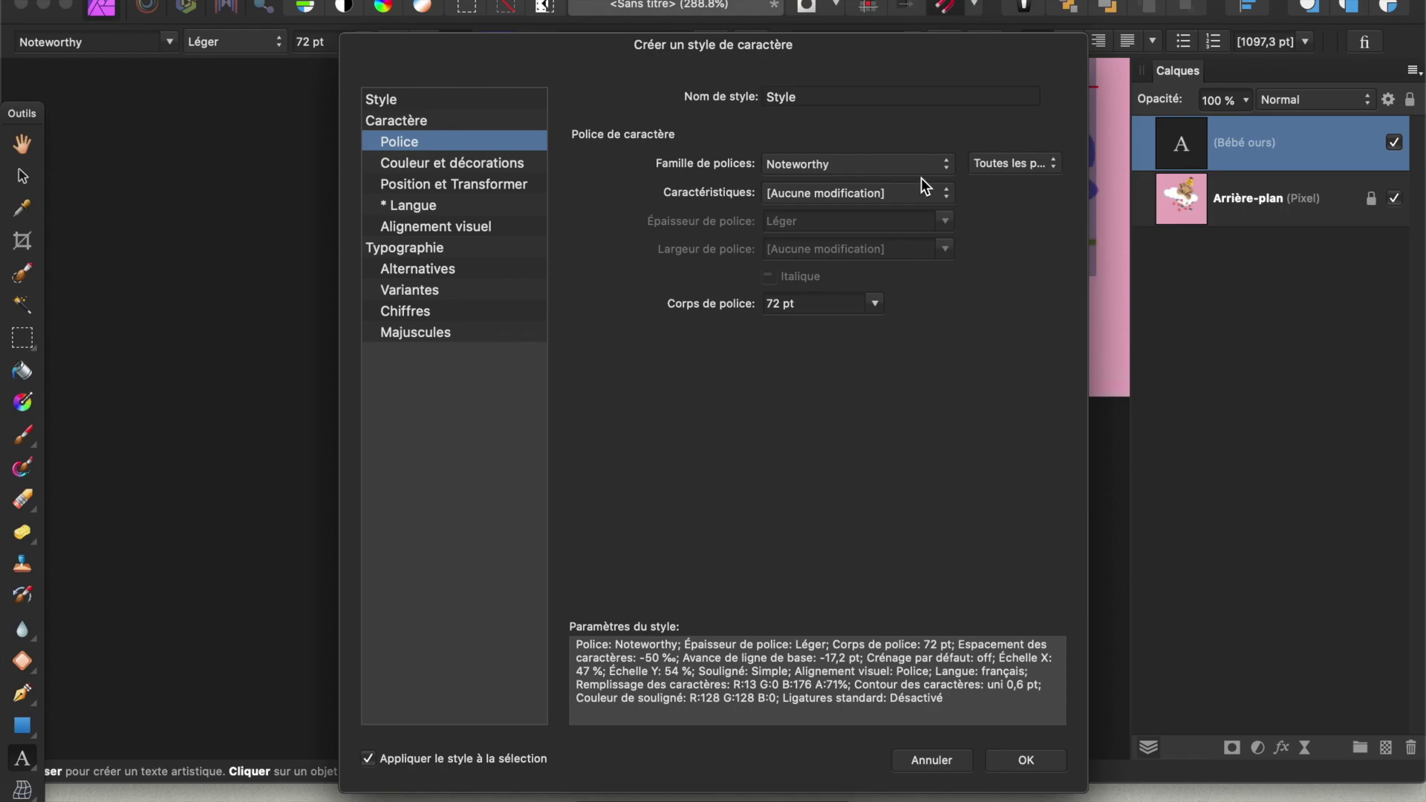
left_click(946, 169)
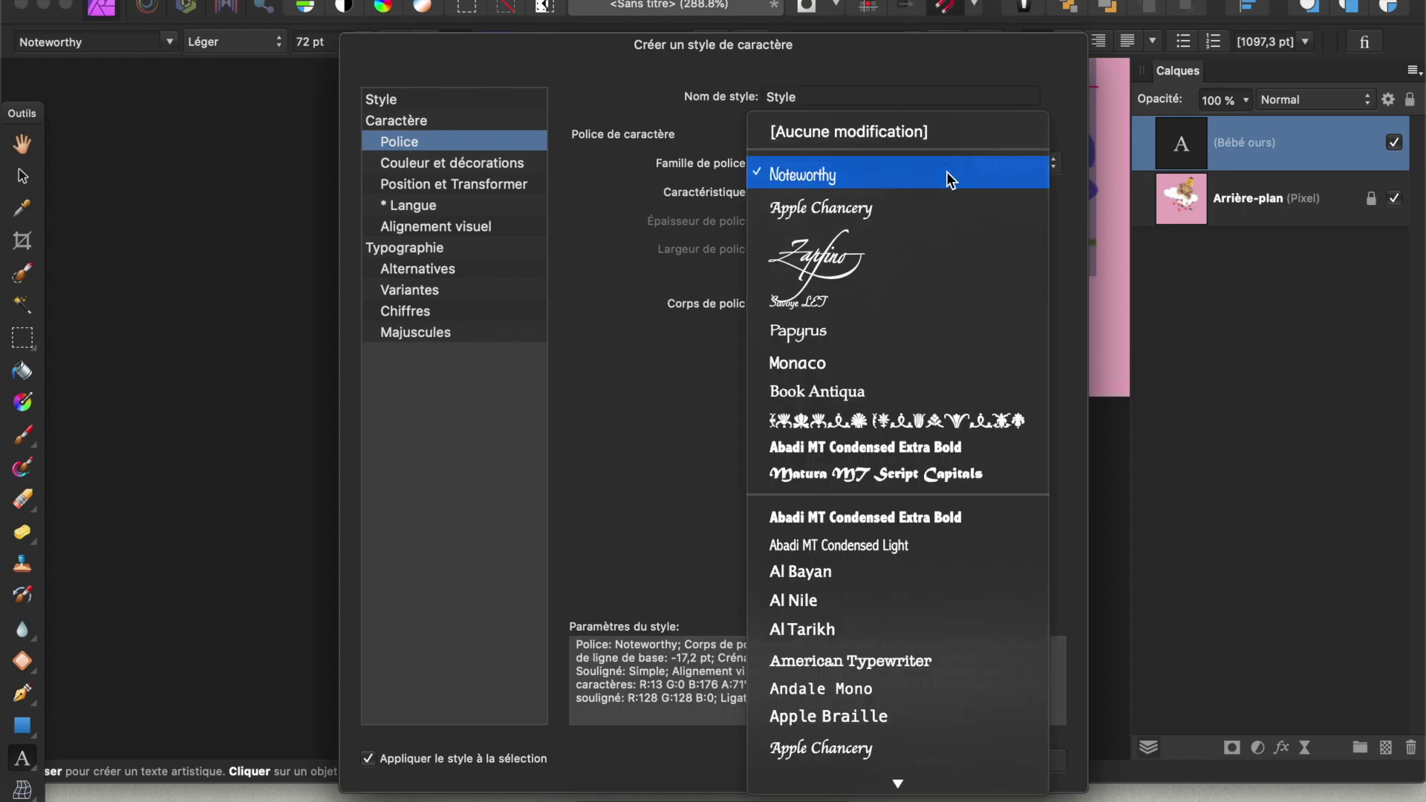
left_click(950, 178)
left_click_drag(986, 50, 681, 52)
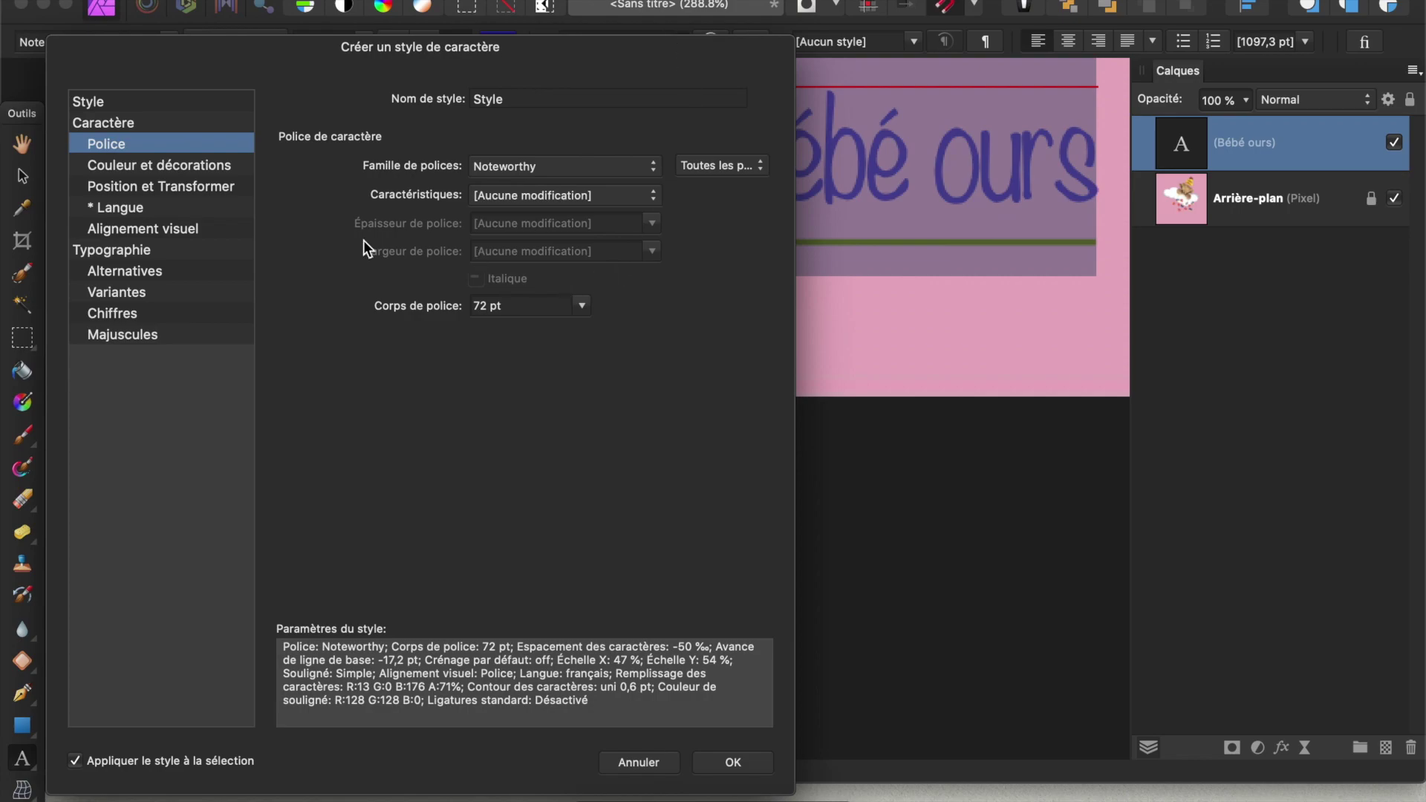
Set the green value of the style's text fill colour to 75.
left_click(160, 167)
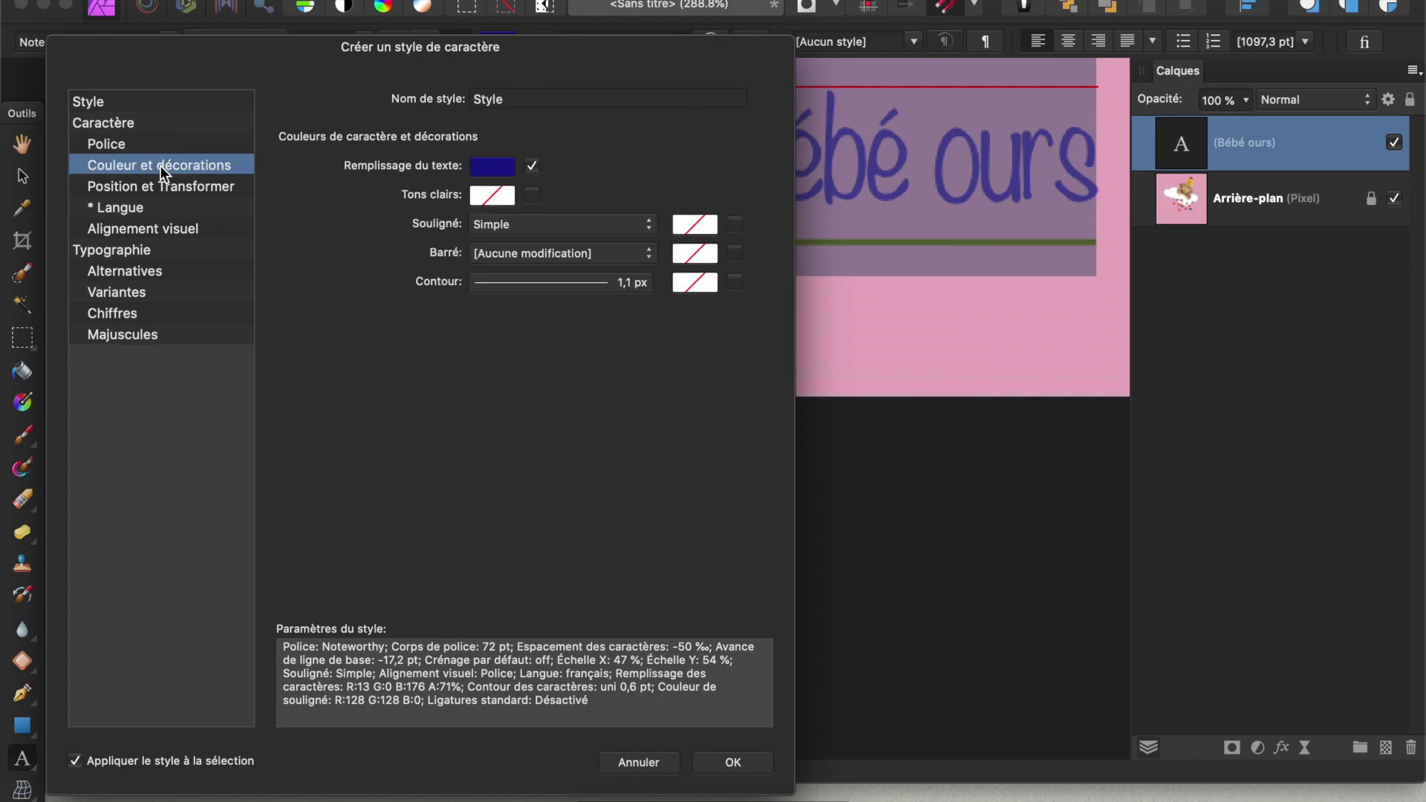
left_click(487, 168)
left_click_drag(505, 284, 558, 289)
left_click(599, 142)
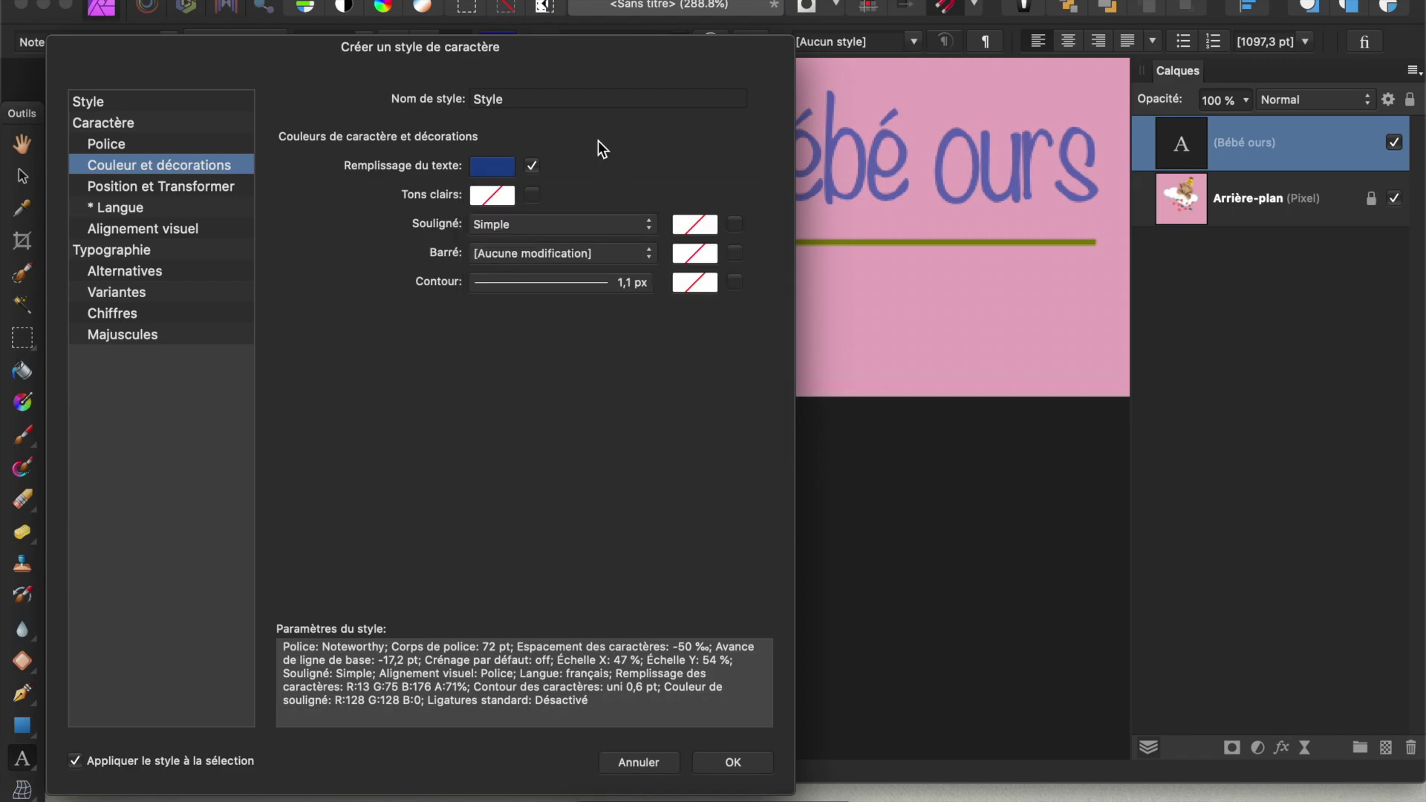
Try an olive highlight behind the text with a blue value of 51, and switch the highlight back off.
left_click(530, 196)
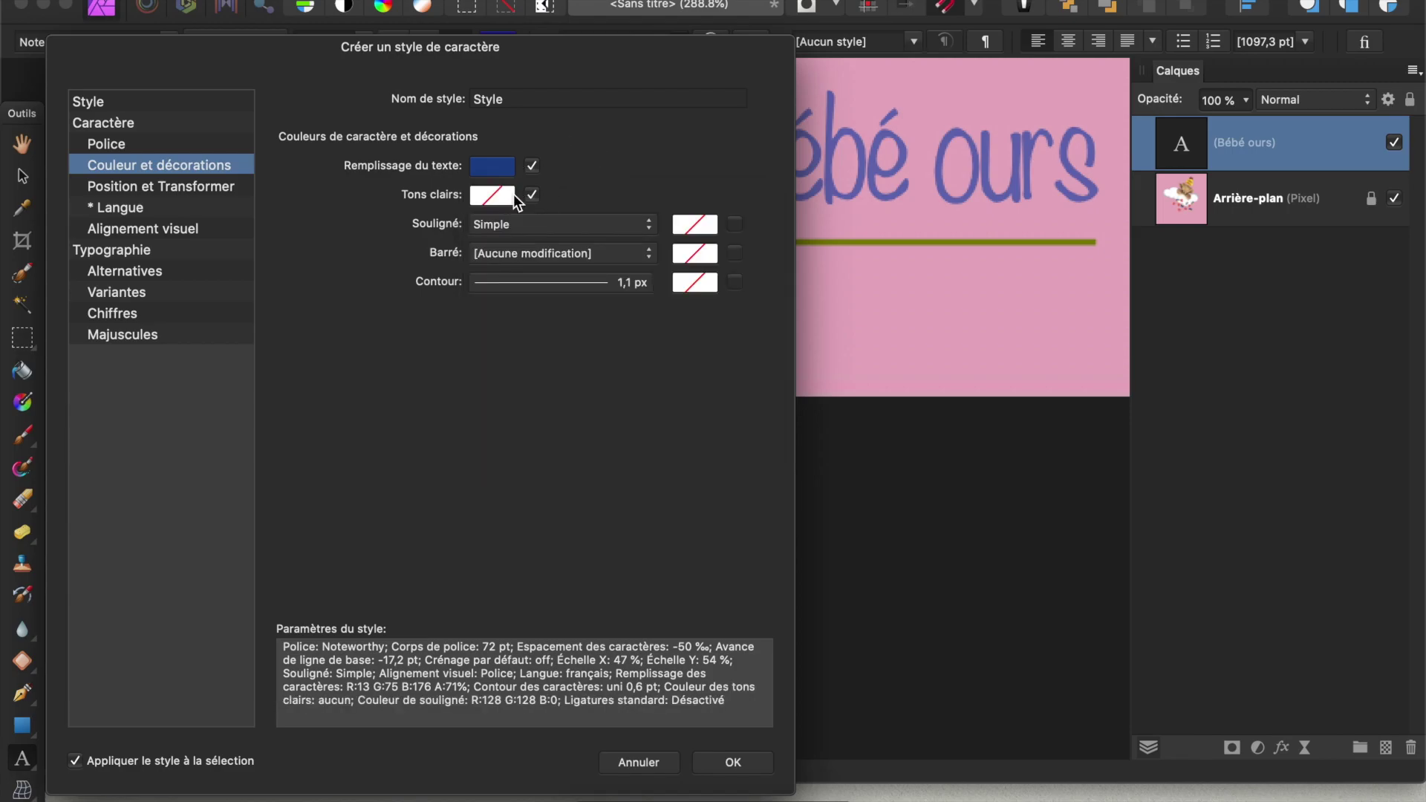
left_click(507, 197)
left_click_drag(606, 333, 539, 345)
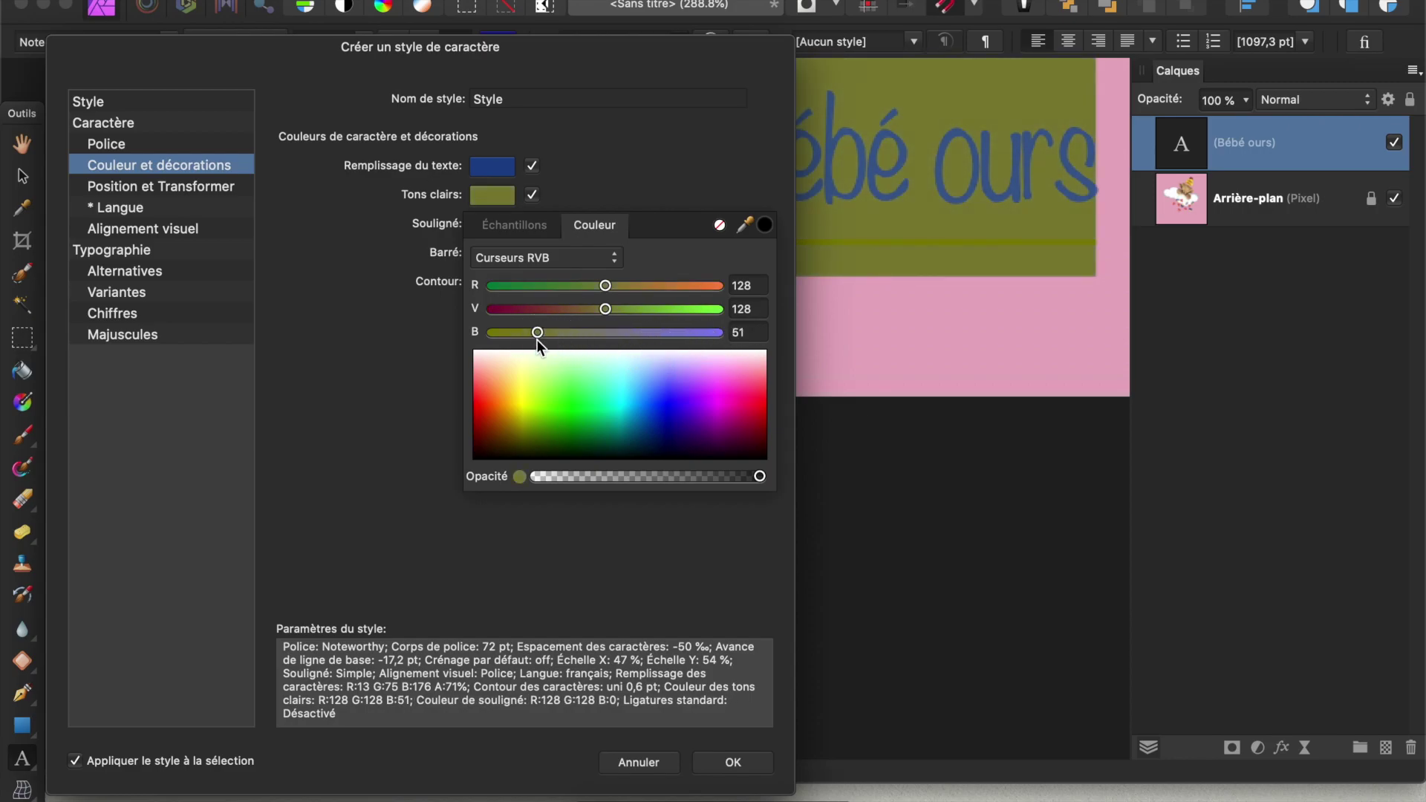
left_click(690, 113)
left_click(533, 194)
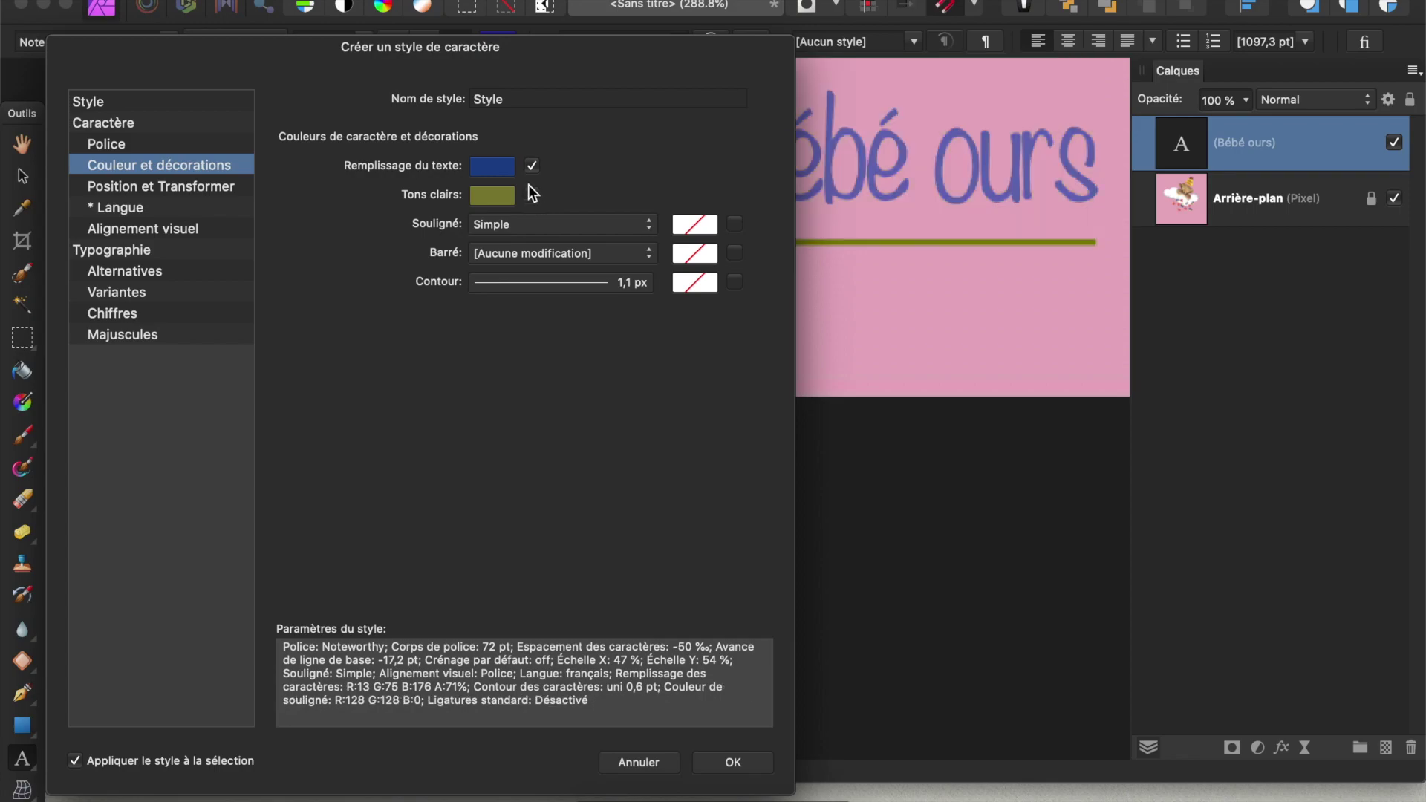
Preview the underline styles, keep the single underline and raise the blue value of its colour to 198.
left_click(649, 226)
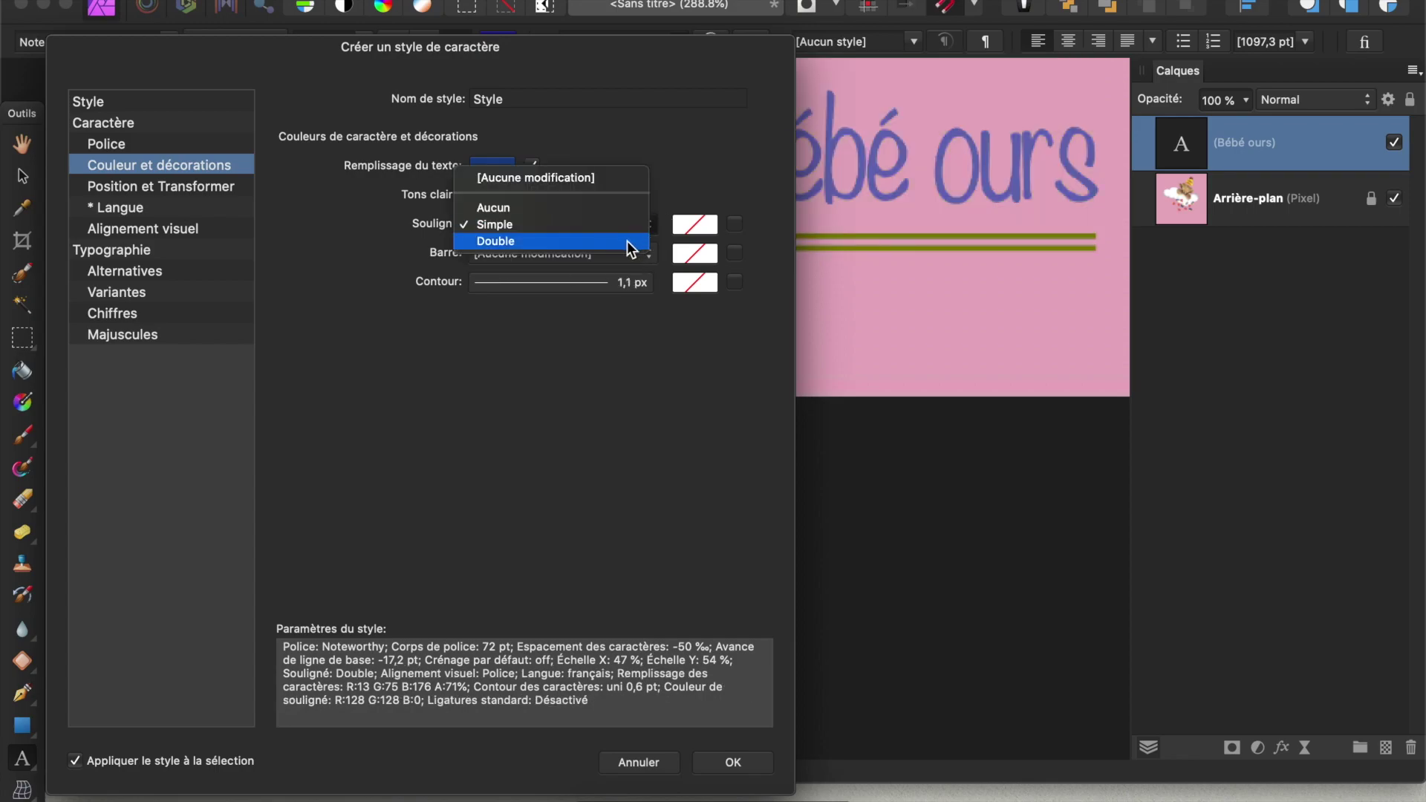
left_click(686, 224)
left_click(688, 224)
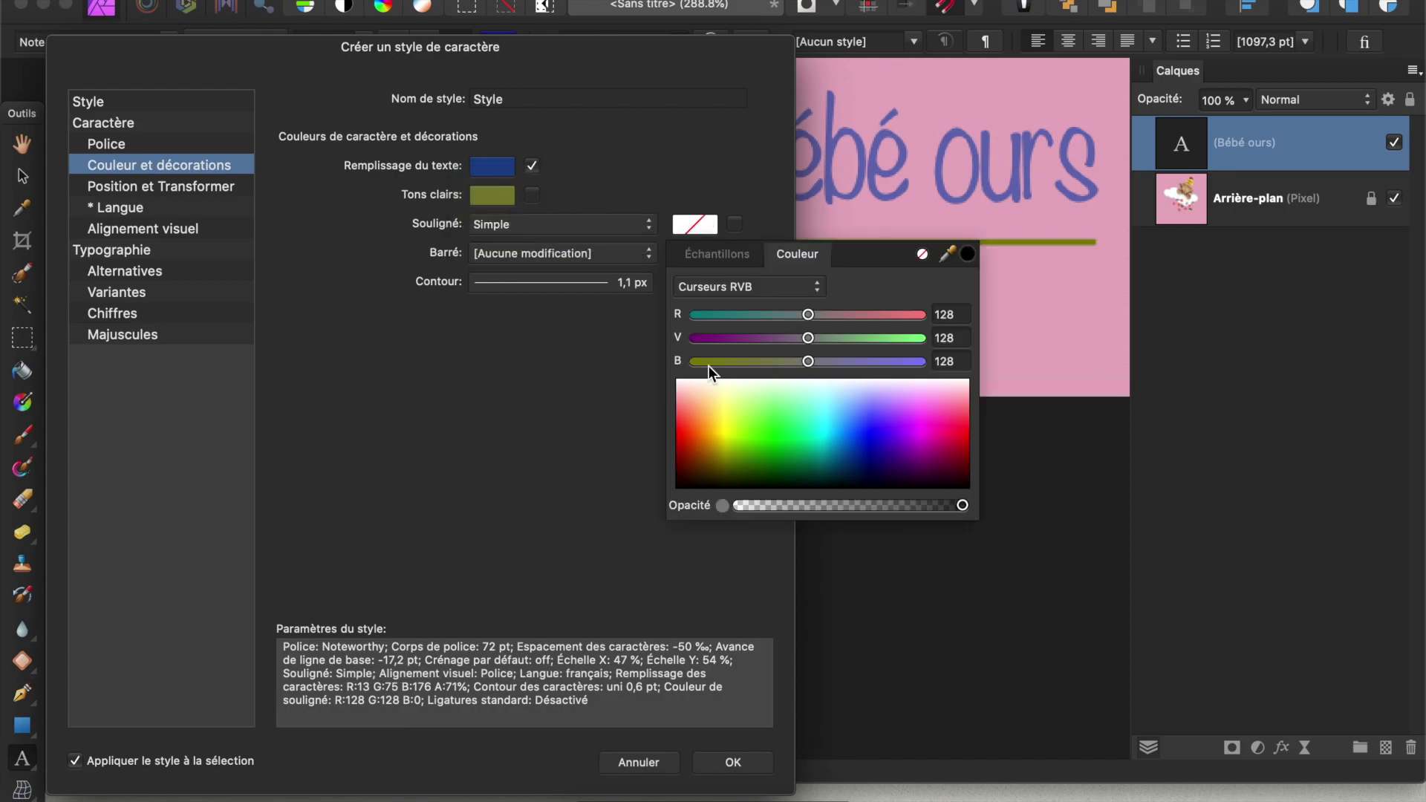
left_click_drag(809, 361, 869, 362)
left_click(523, 329)
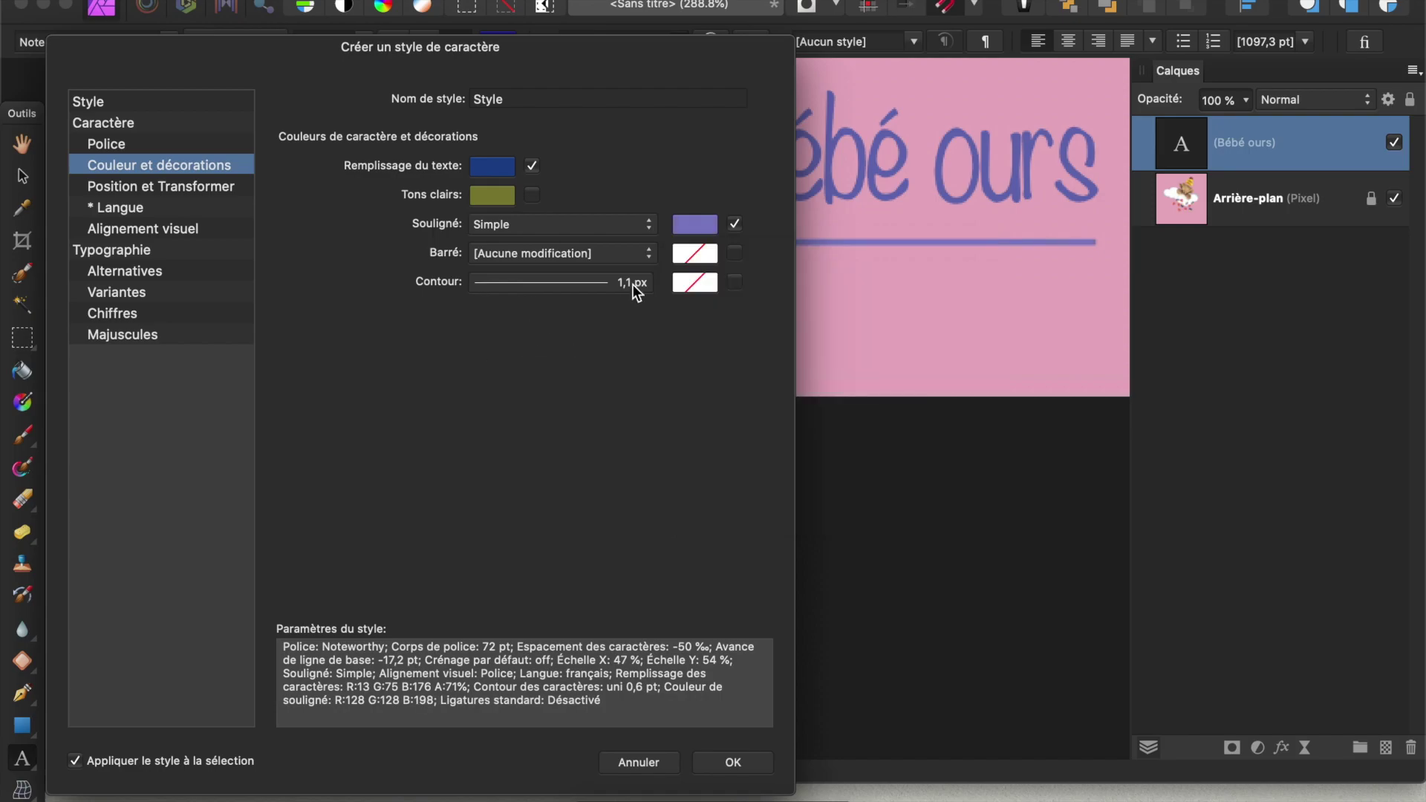
Examine the available strikethrough styles and strikethrough colour settings.
left_click(649, 256)
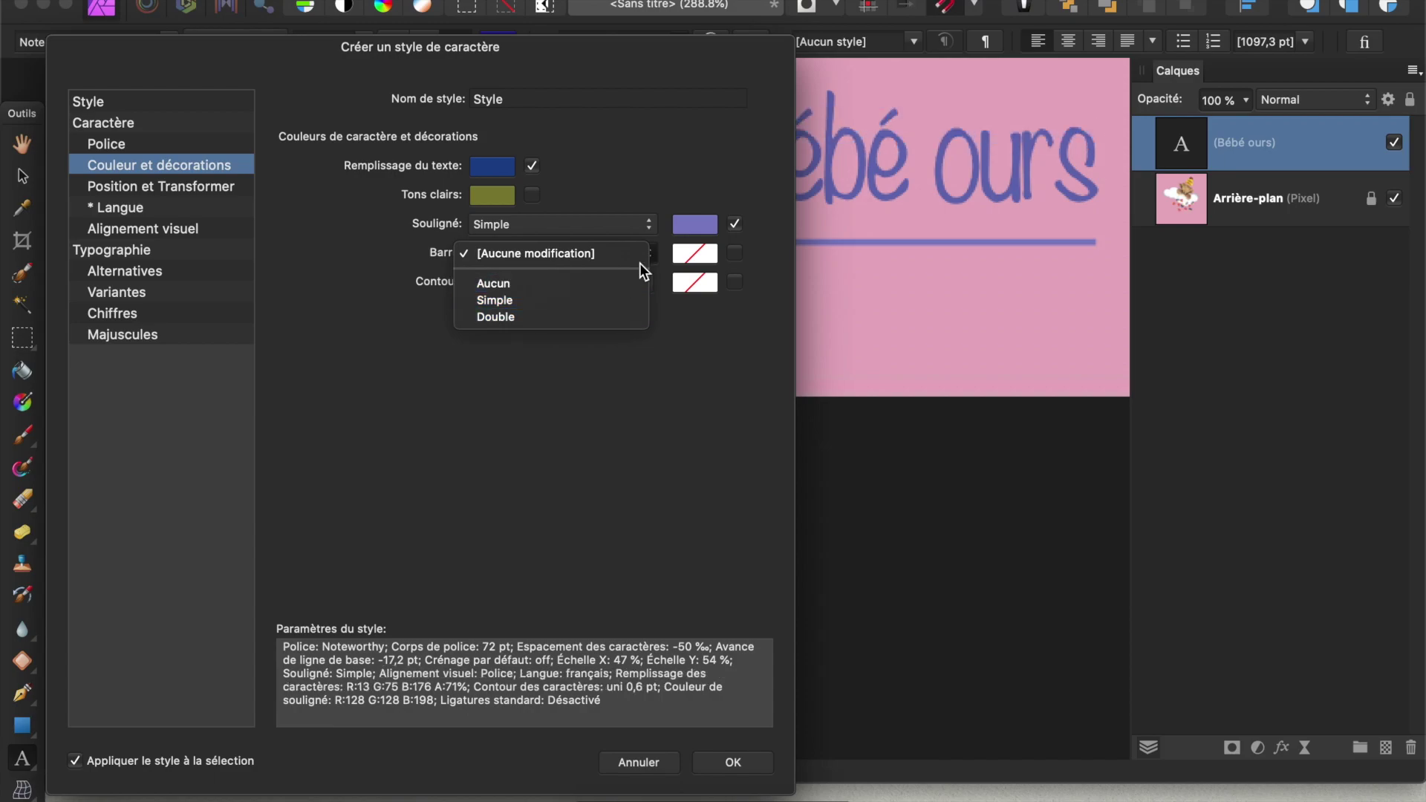
left_click(683, 246)
left_click(687, 248)
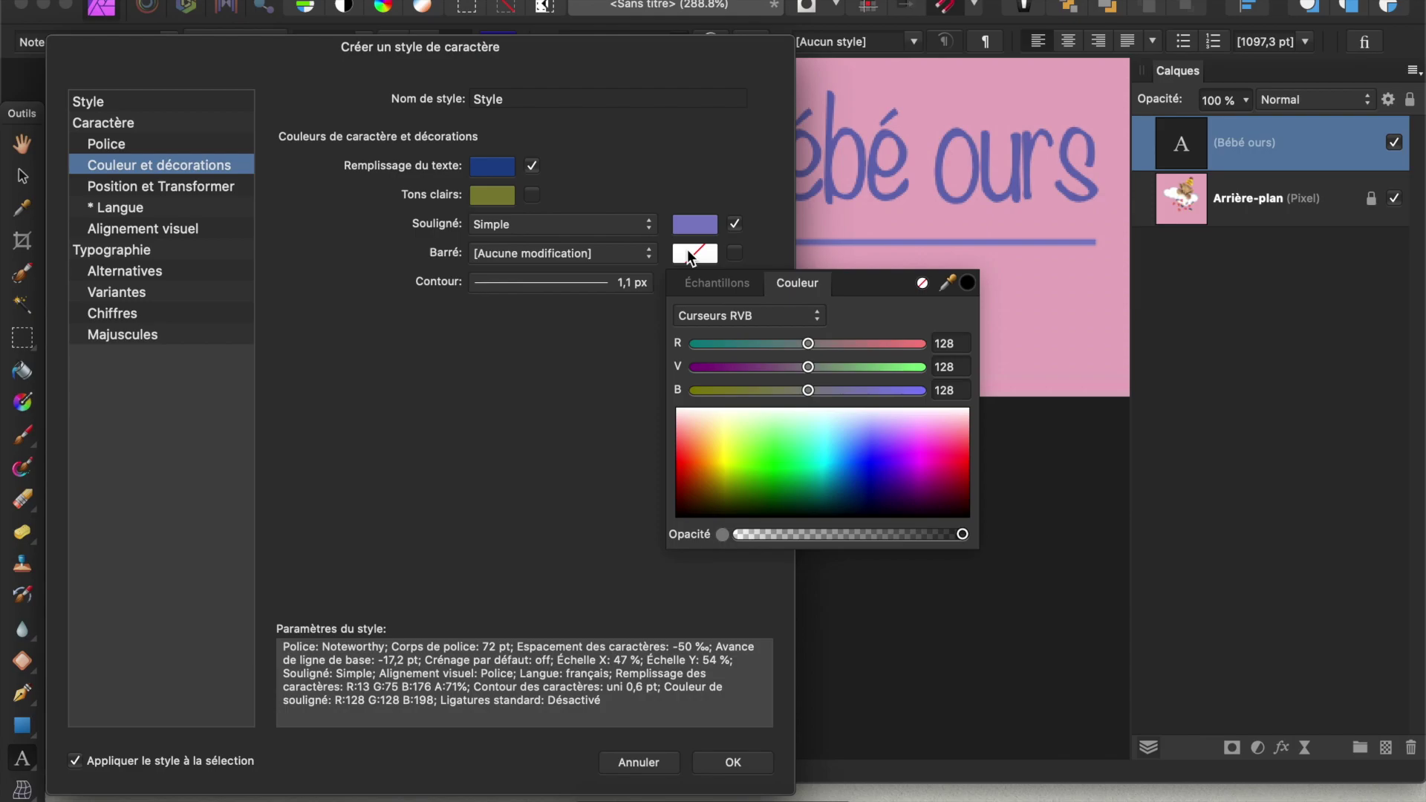
left_click(559, 413)
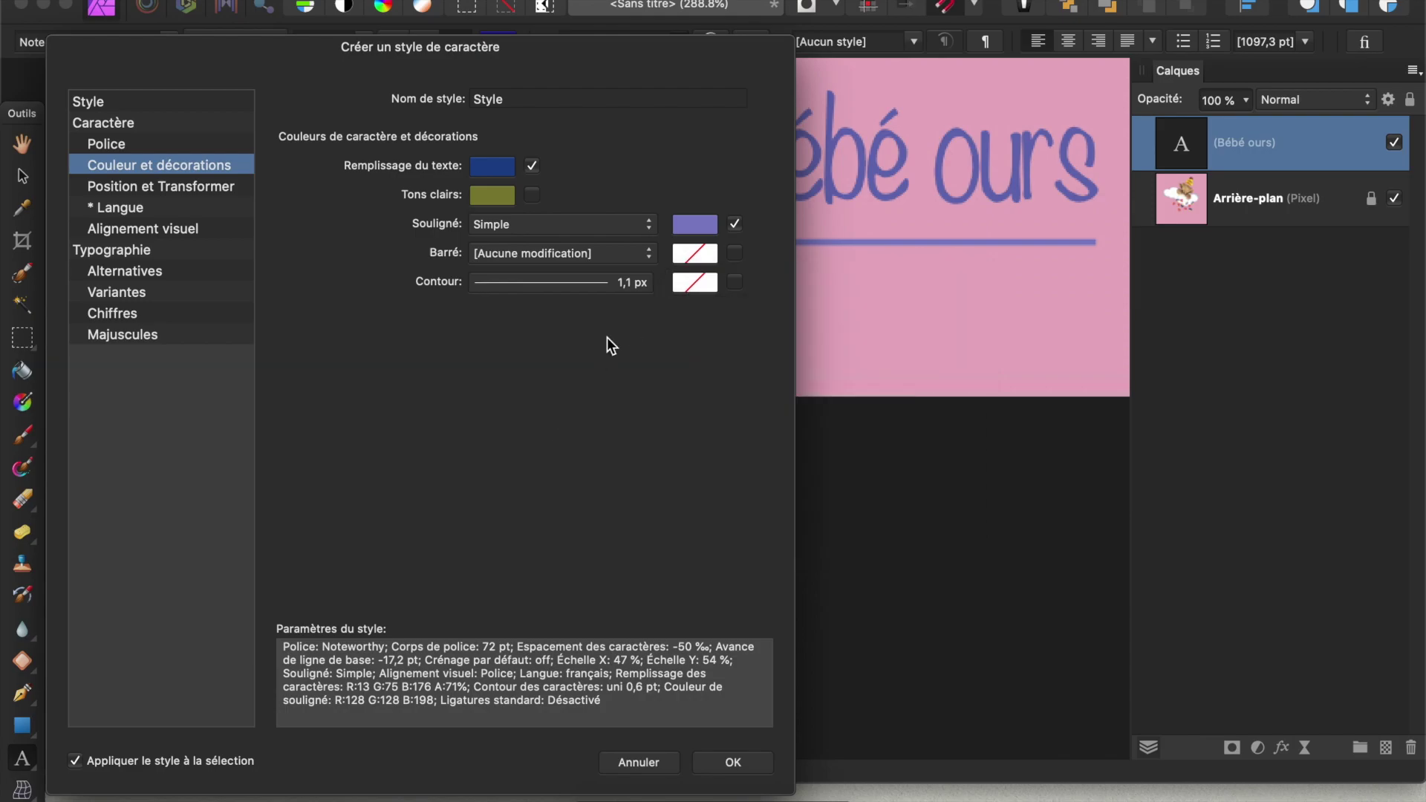
Give the characters a 0,9 pt outline in a light red with a red value of 236.
left_click(624, 284)
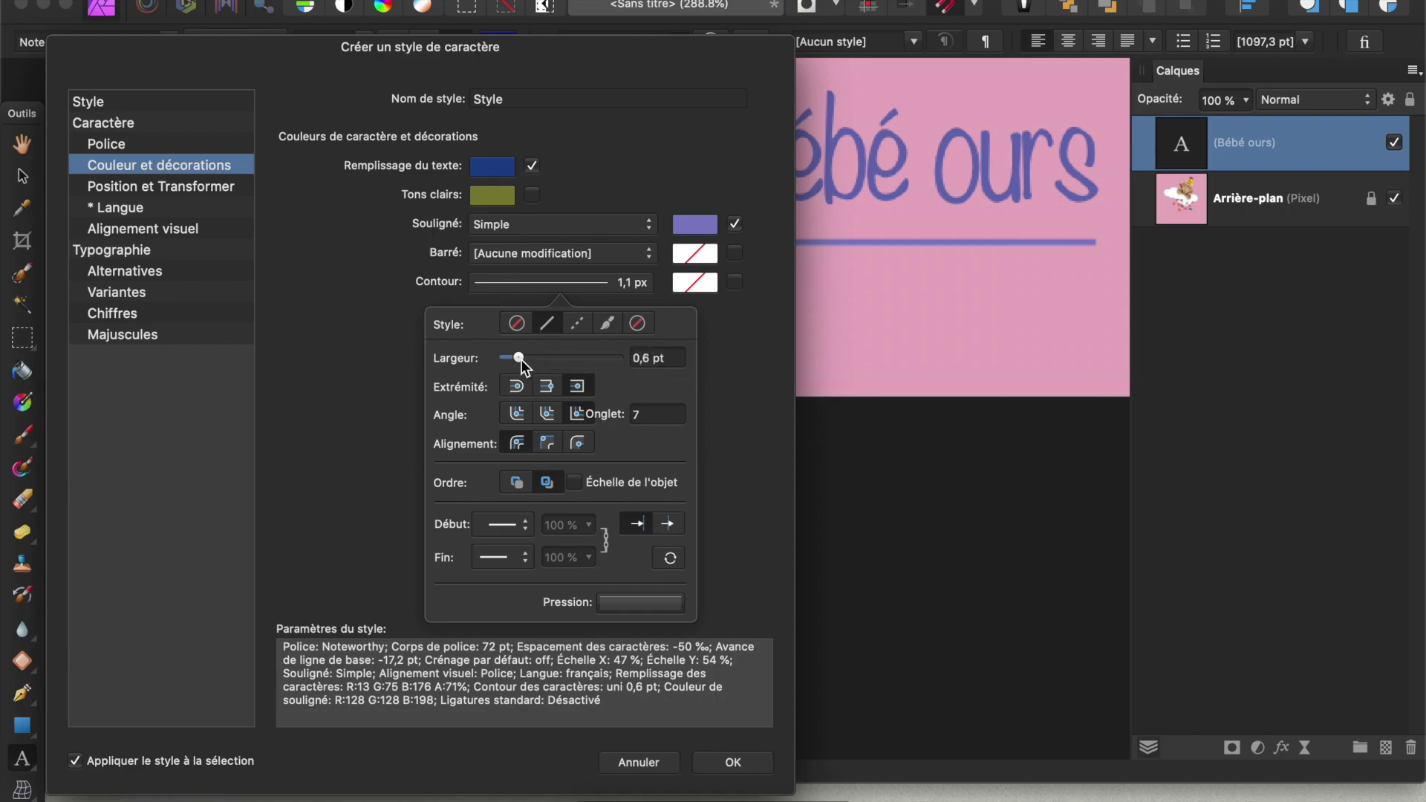
left_click_drag(521, 360, 529, 359)
left_click(692, 286)
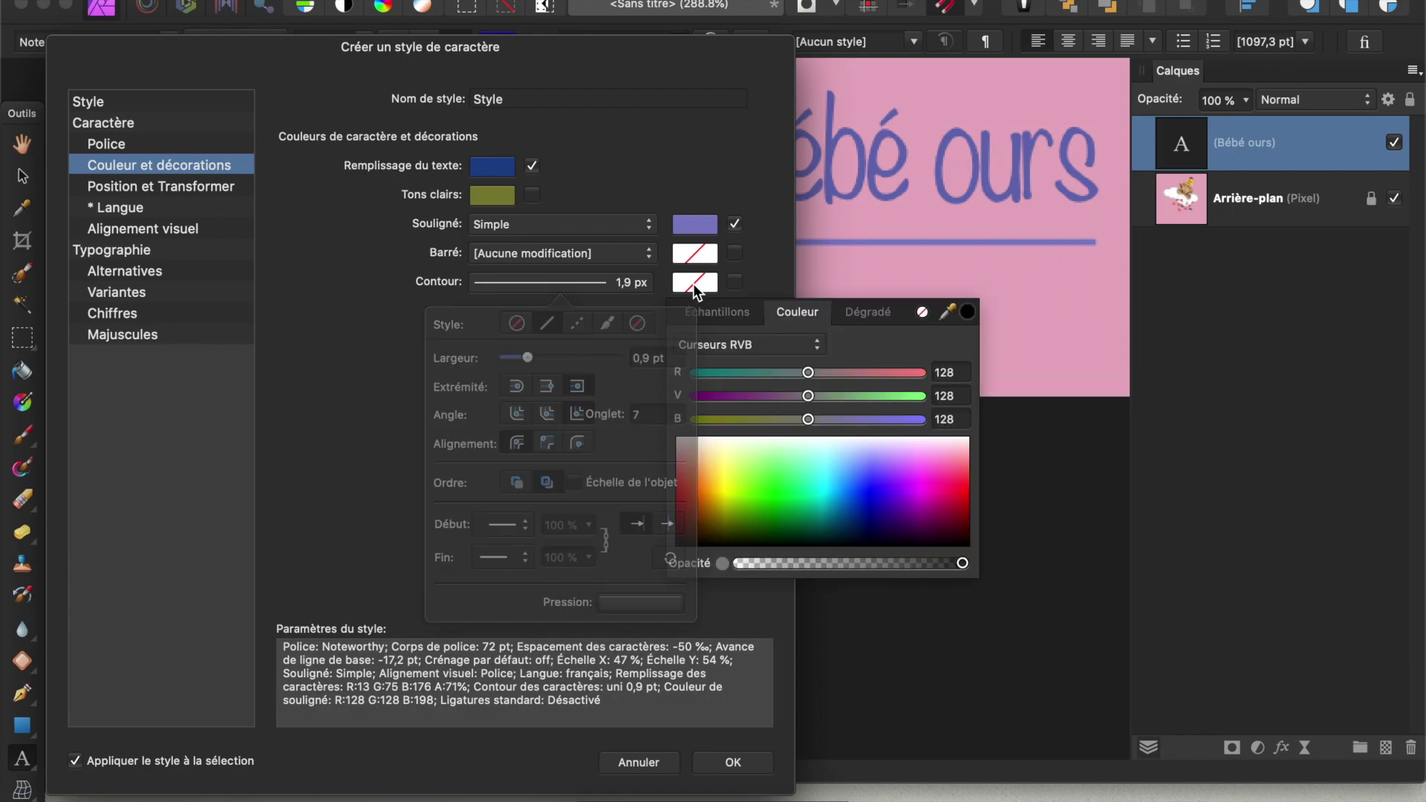
left_click_drag(810, 377, 905, 383)
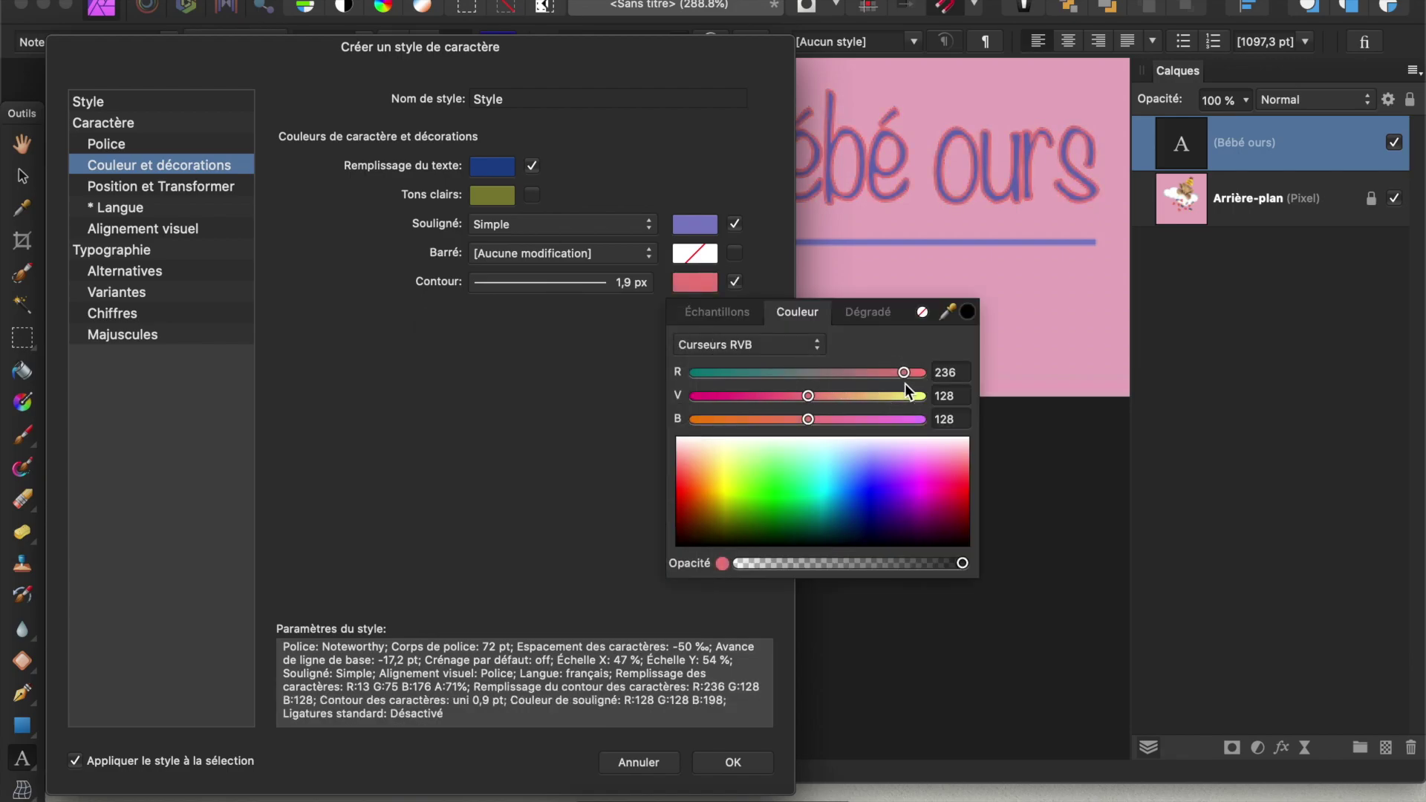
left_click(604, 281)
left_click_drag(527, 358, 531, 369)
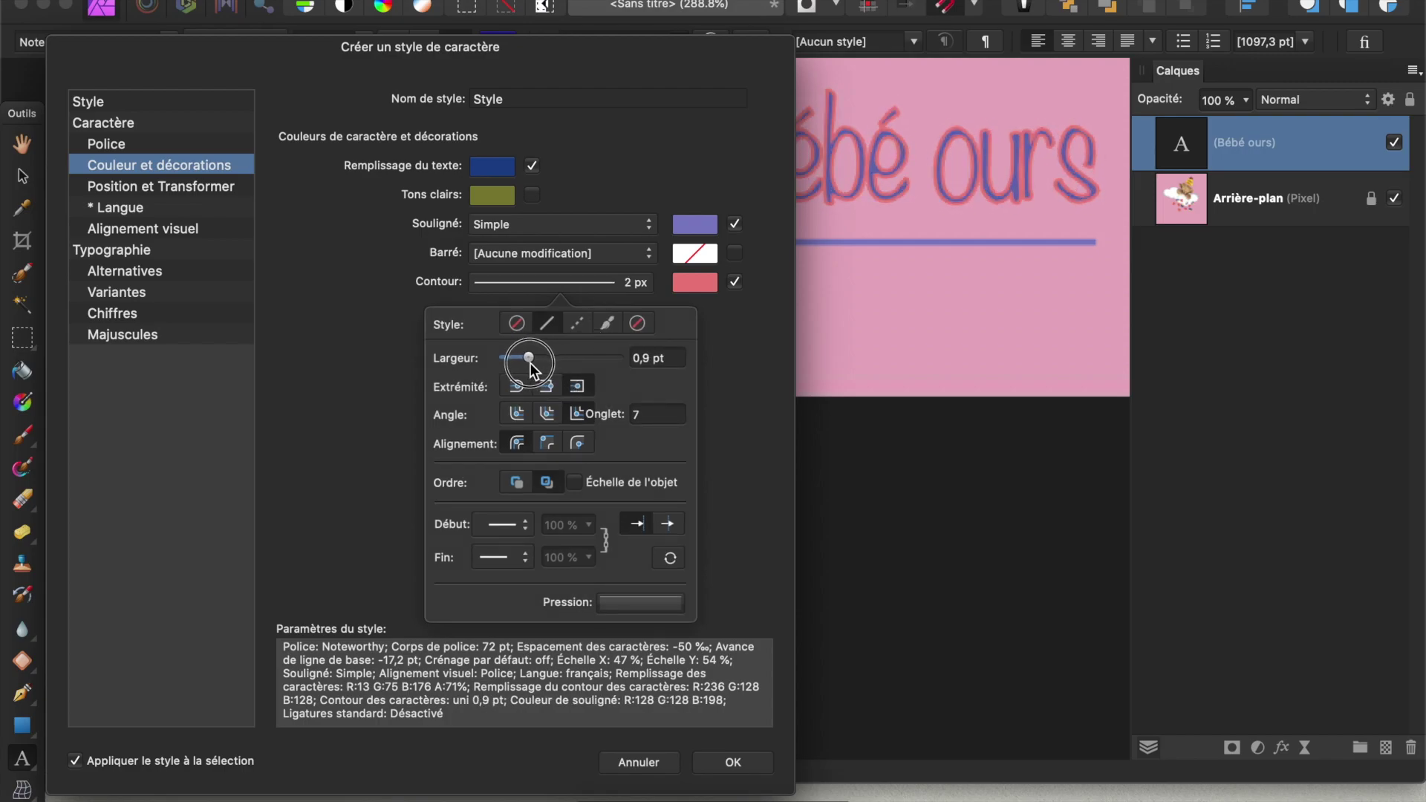
left_click(370, 386)
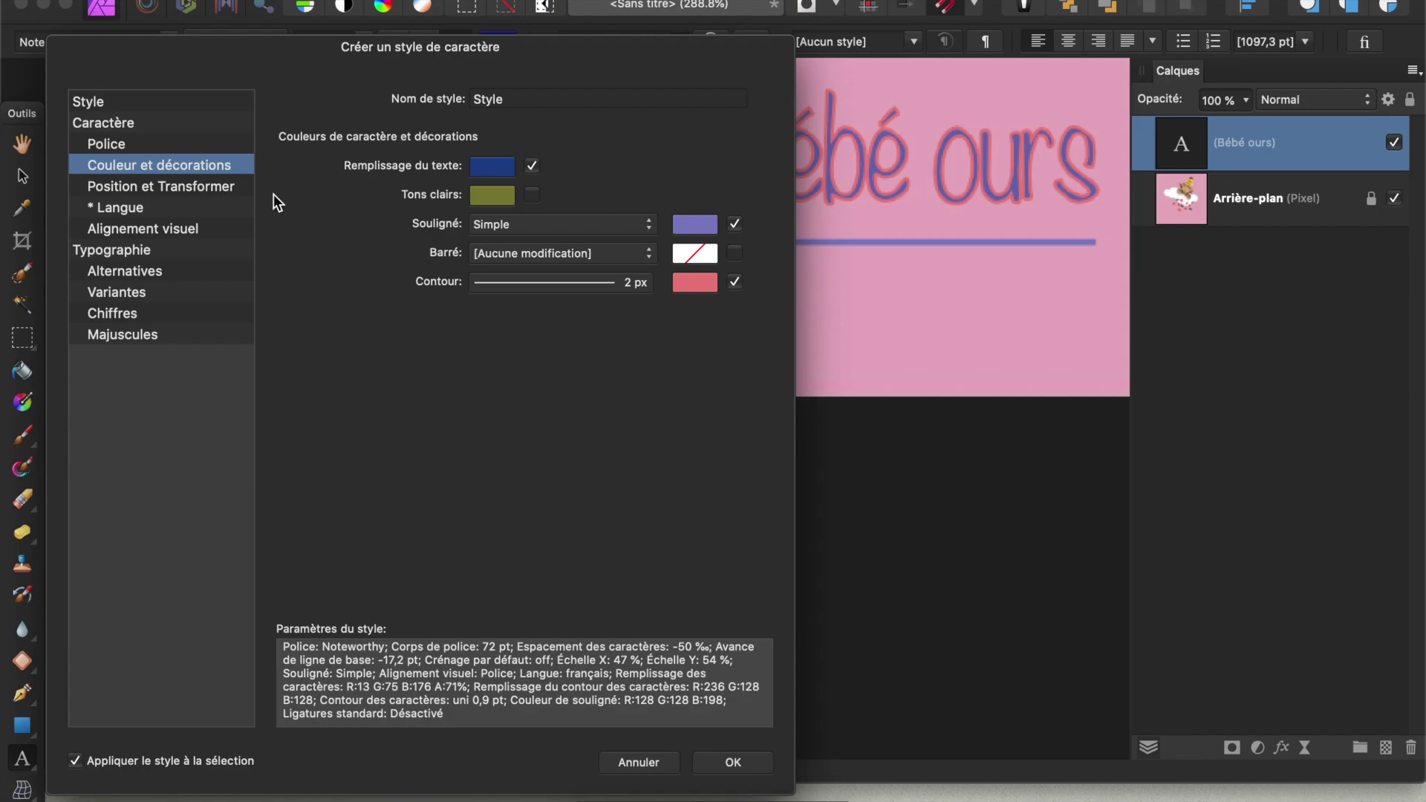
Reduce the vertical scale of the style's characters to 43 %.
left_click(225, 185)
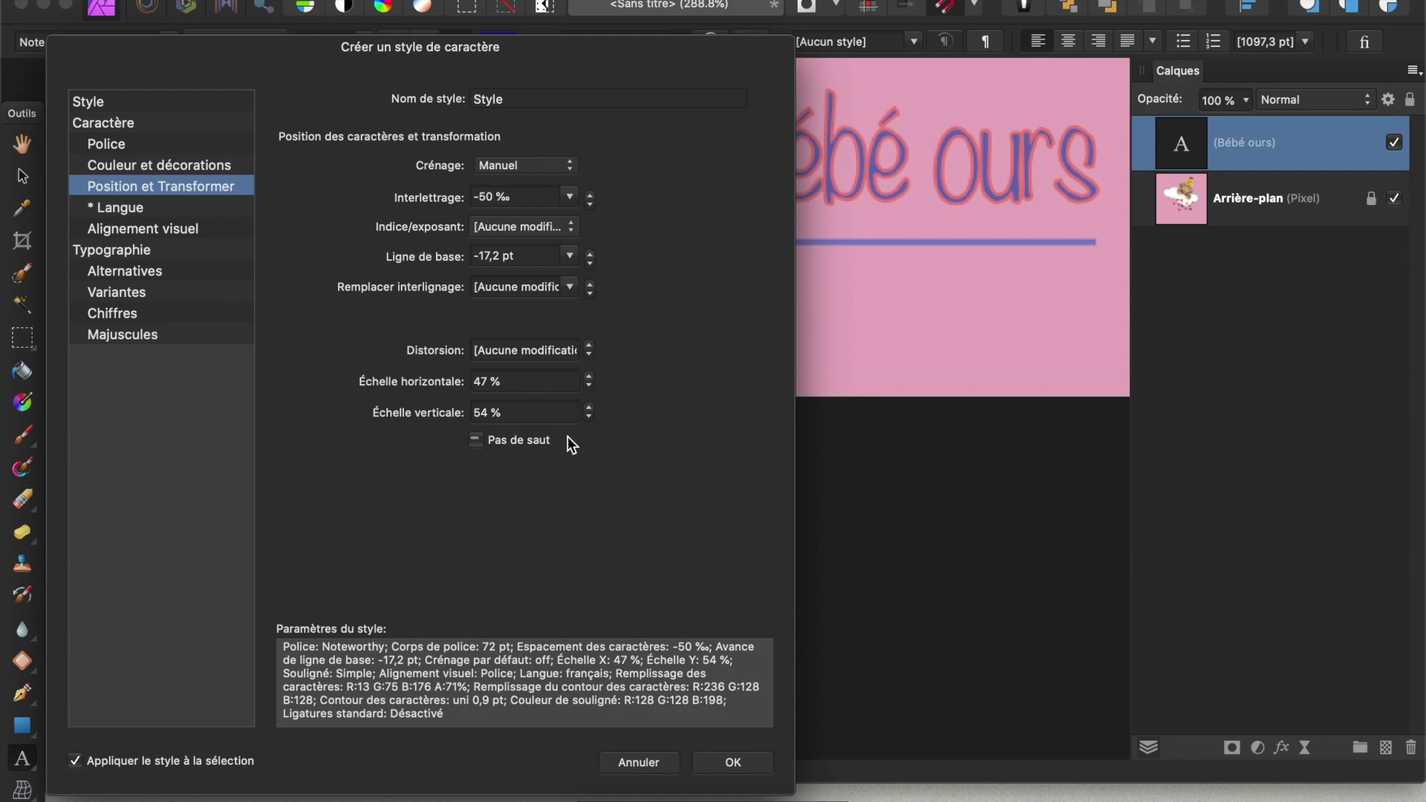
left_click(588, 418)
left_click(588, 418)
left_click(589, 418)
left_click(590, 417)
left_click(590, 417)
left_click(589, 417)
left_click(589, 417)
left_click(588, 418)
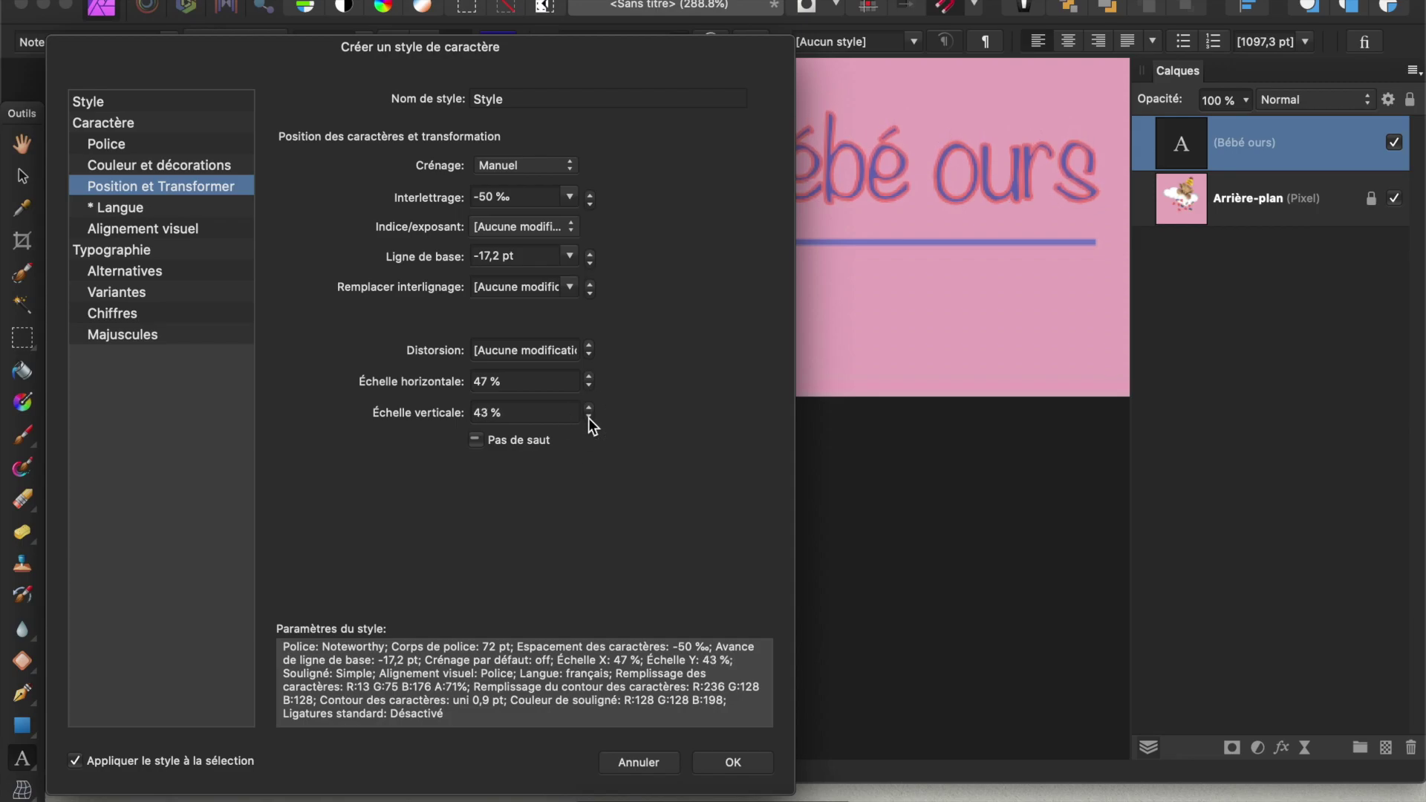
Reduce the horizontal scale of the style's characters to 42 %.
left_click(590, 386)
left_click(591, 386)
left_click(591, 385)
left_click(590, 386)
left_click(591, 386)
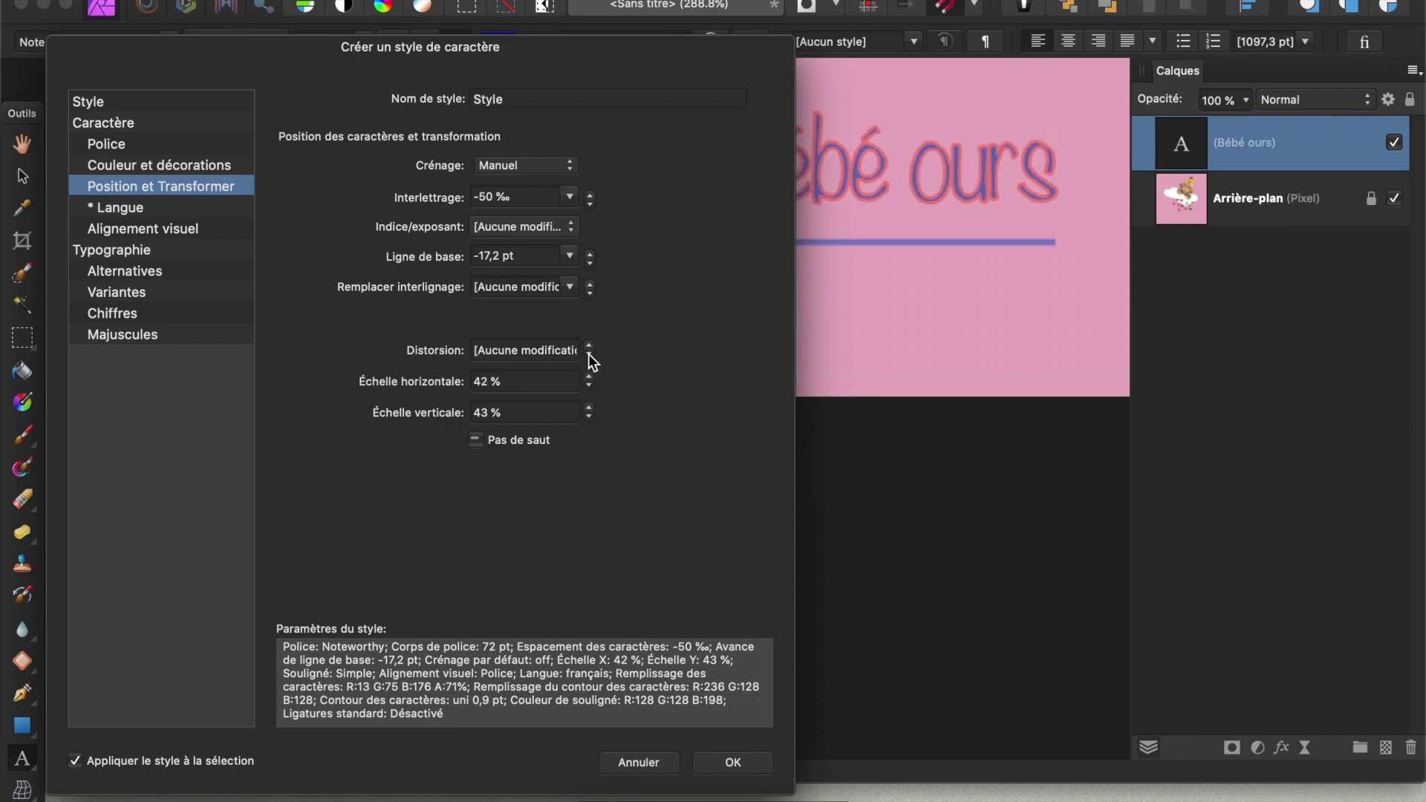
Try slanting the characters backwards with a negative distortion angle.
left_click(587, 355)
left_click(588, 354)
left_click(590, 355)
left_click(590, 355)
left_click(590, 354)
left_click(589, 354)
left_click(590, 354)
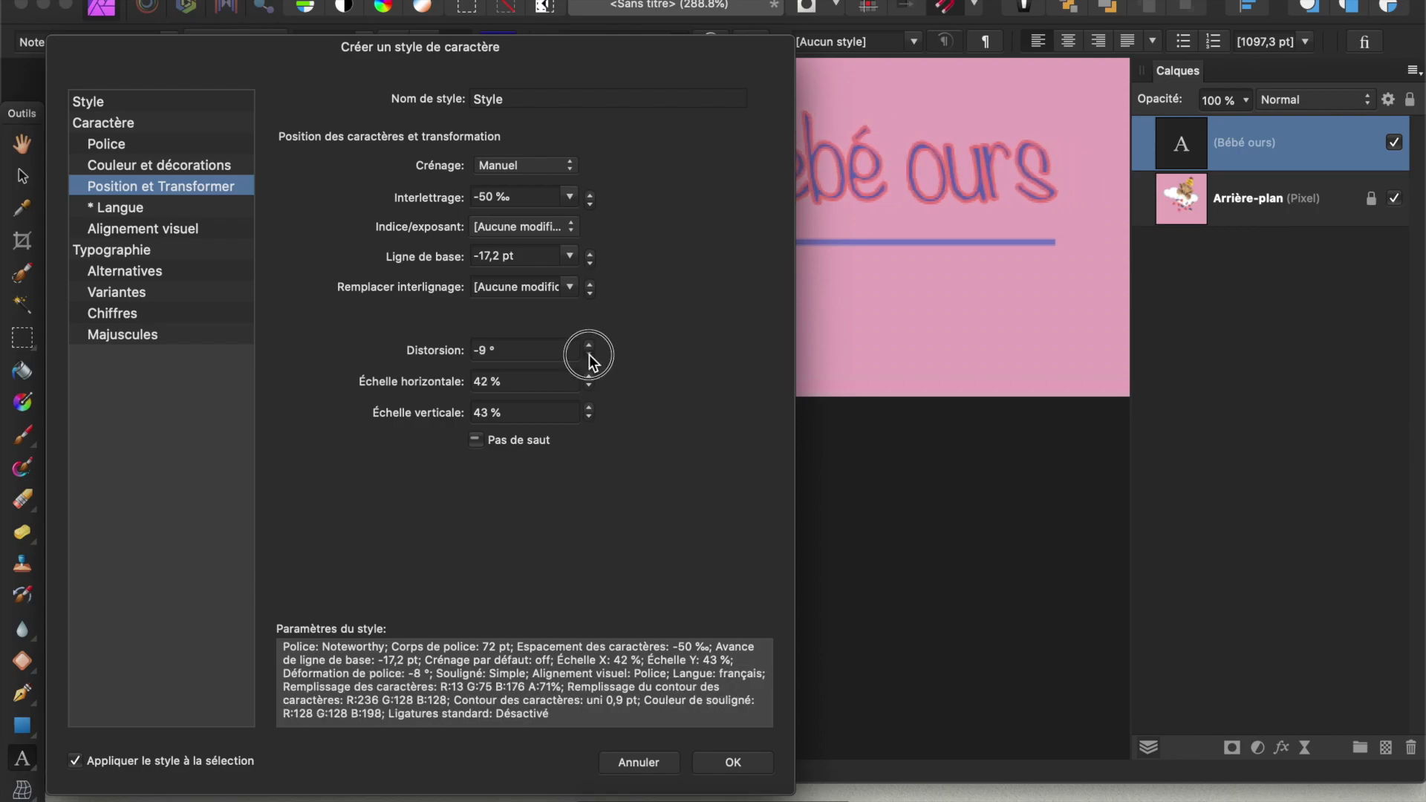
left_click(589, 355)
left_click(589, 354)
left_click(588, 354)
left_click(589, 355)
Slant the characters forwards by setting the distortion to 11°.
left_click(591, 346)
left_click(590, 346)
left_click(590, 346)
left_click(590, 346)
left_click(591, 346)
left_click(590, 347)
left_click(591, 346)
left_click(591, 346)
left_click(591, 346)
left_click(591, 347)
left_click(591, 346)
left_click(590, 347)
left_click(591, 346)
left_click(591, 346)
left_click(591, 346)
left_click(591, 346)
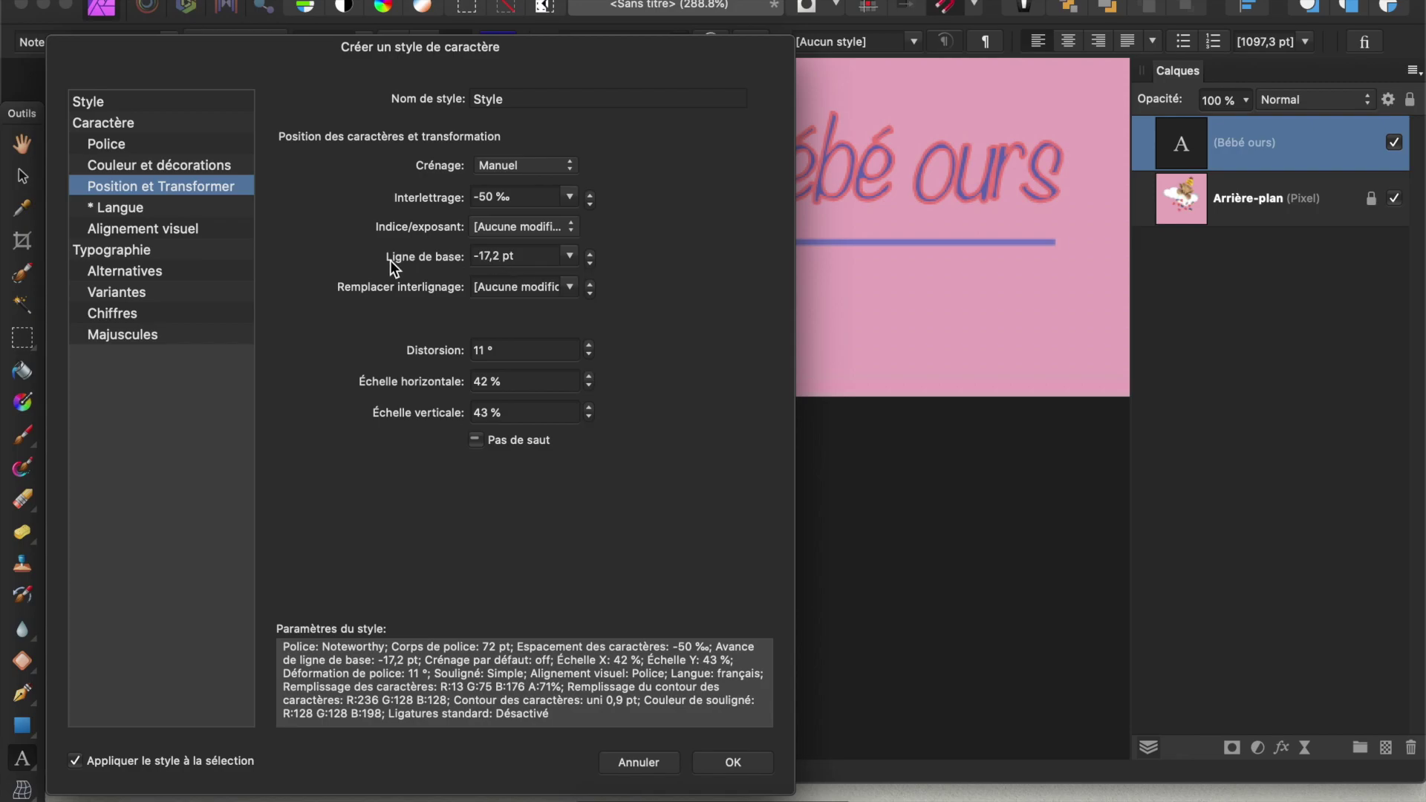
Set the style's capitals to "Tout en petites majuscules" and save the character style under the name "Bébé ours".
left_click(122, 335)
left_click(477, 290)
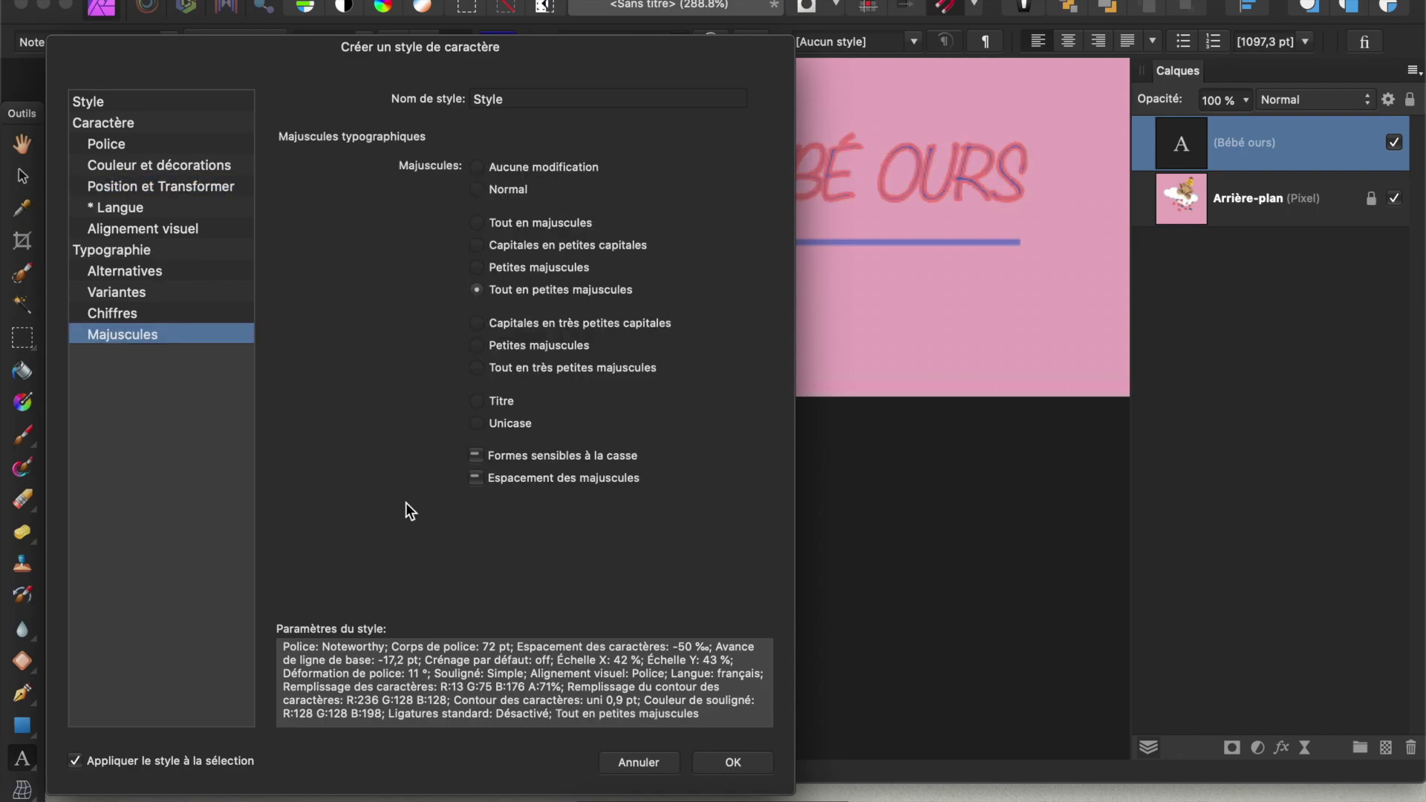
left_click(141, 102)
left_click(548, 103)
key("BackSpace")
key("BackSpace")
key("BackSpace")
key("BackSpace")
key("BackSpace")
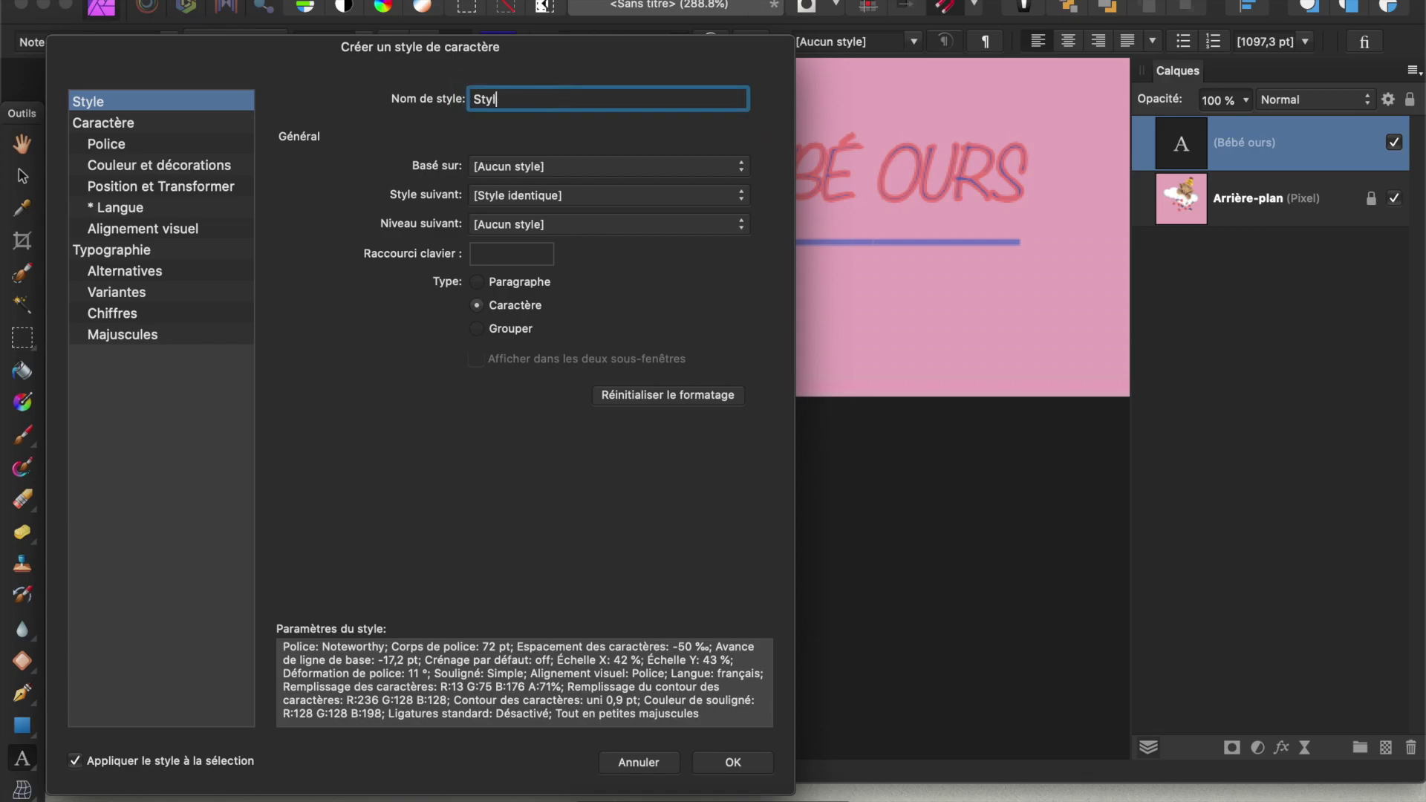
type("Bébé ours")
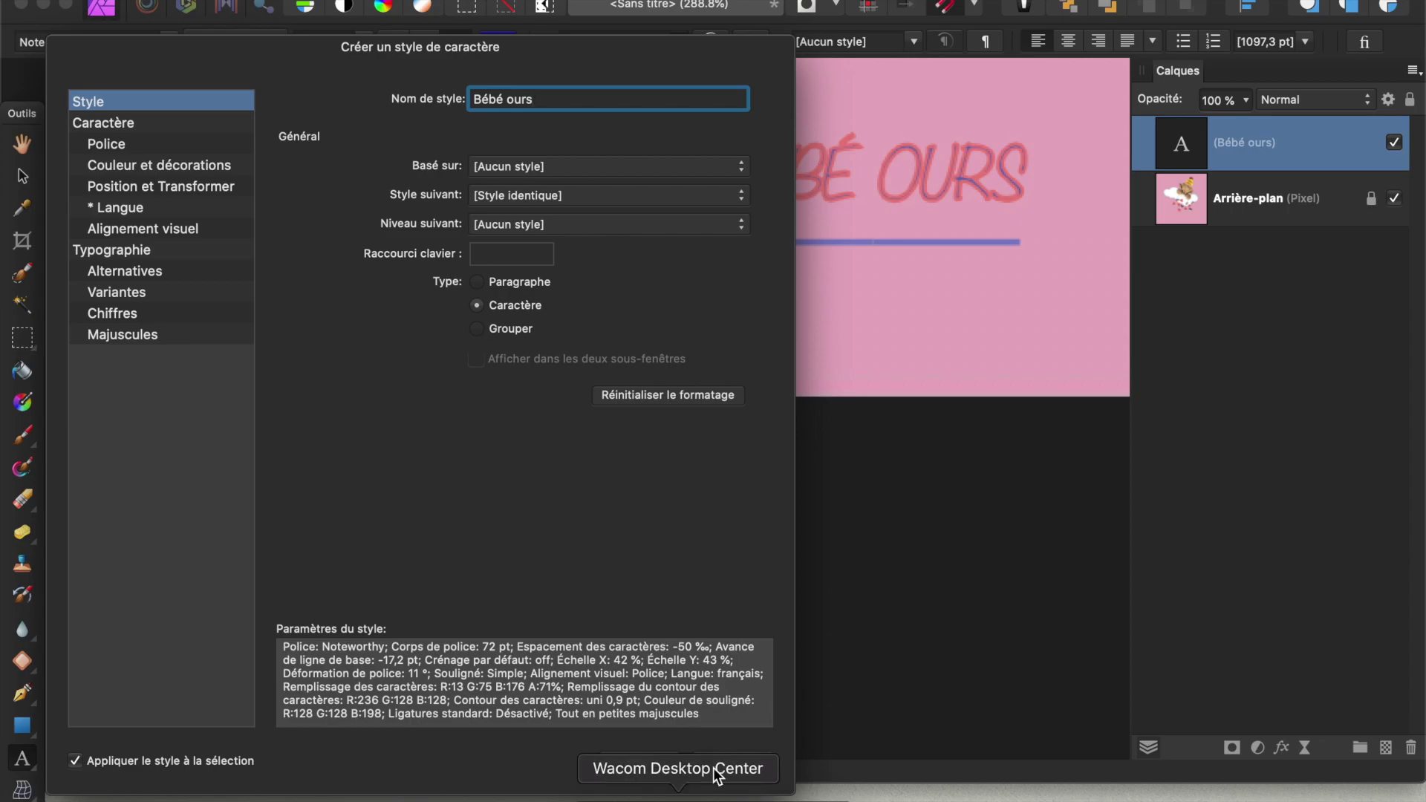
left_click(736, 761)
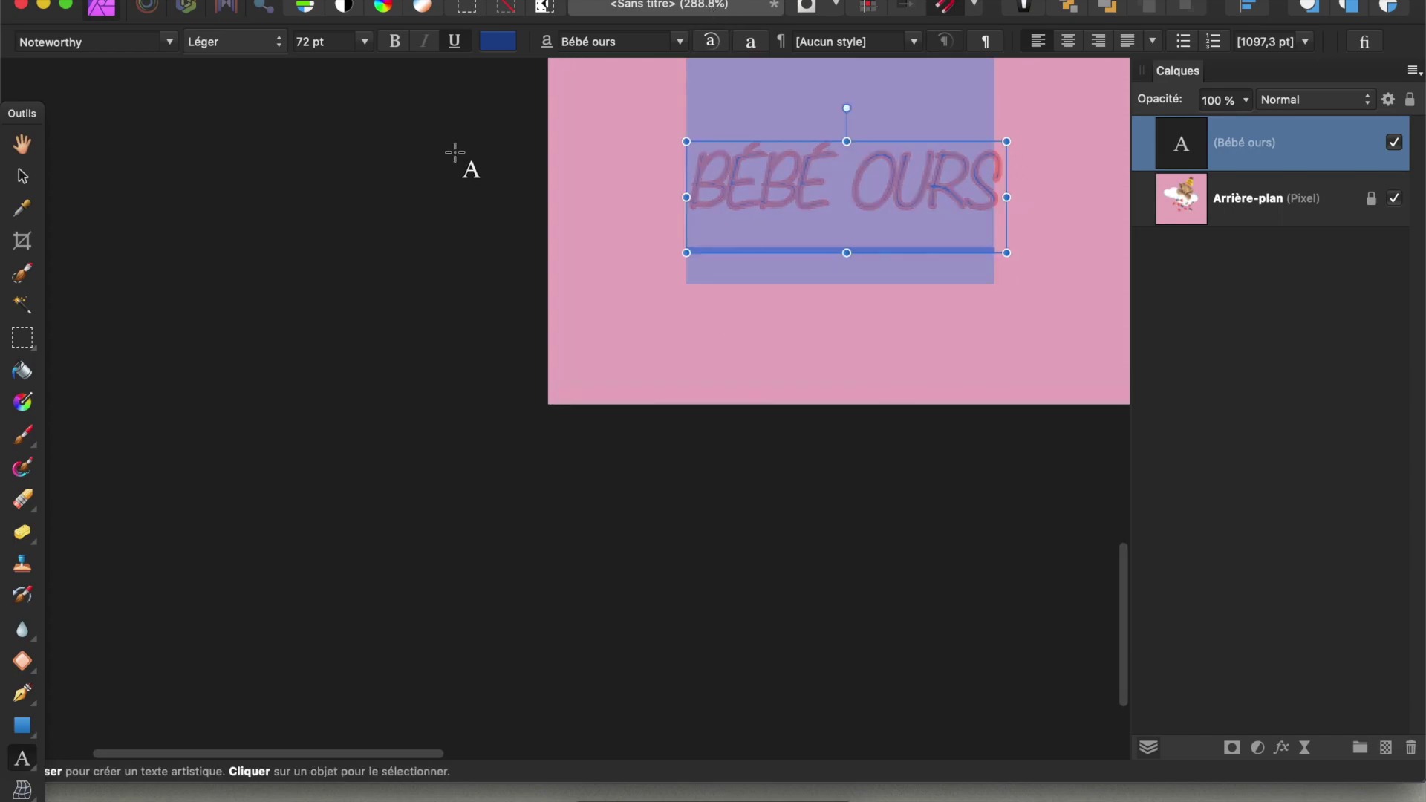
key("Escape")
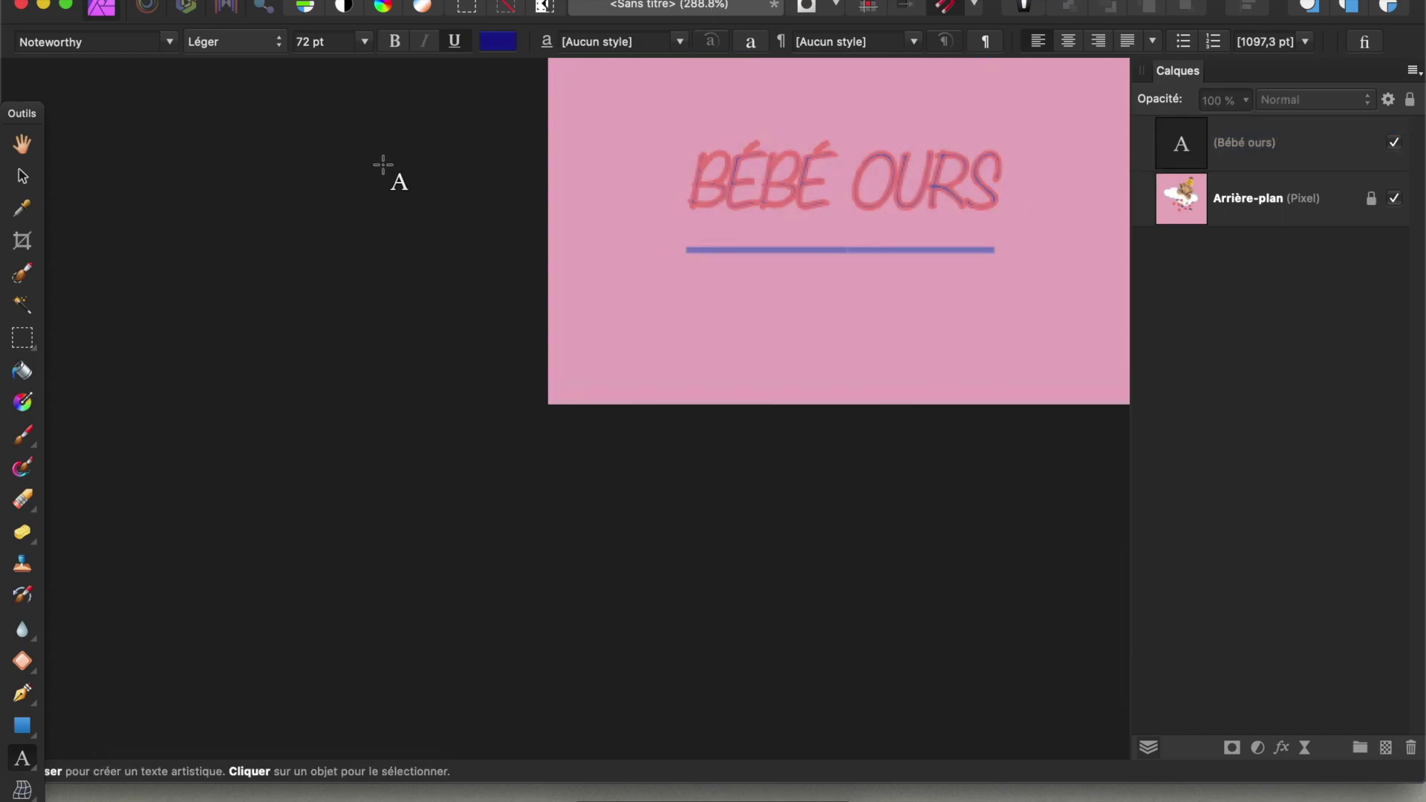
Apply the "Bébé ours" character style to a new artistic text beside the existing one and enter "au revoir".
left_click(681, 48)
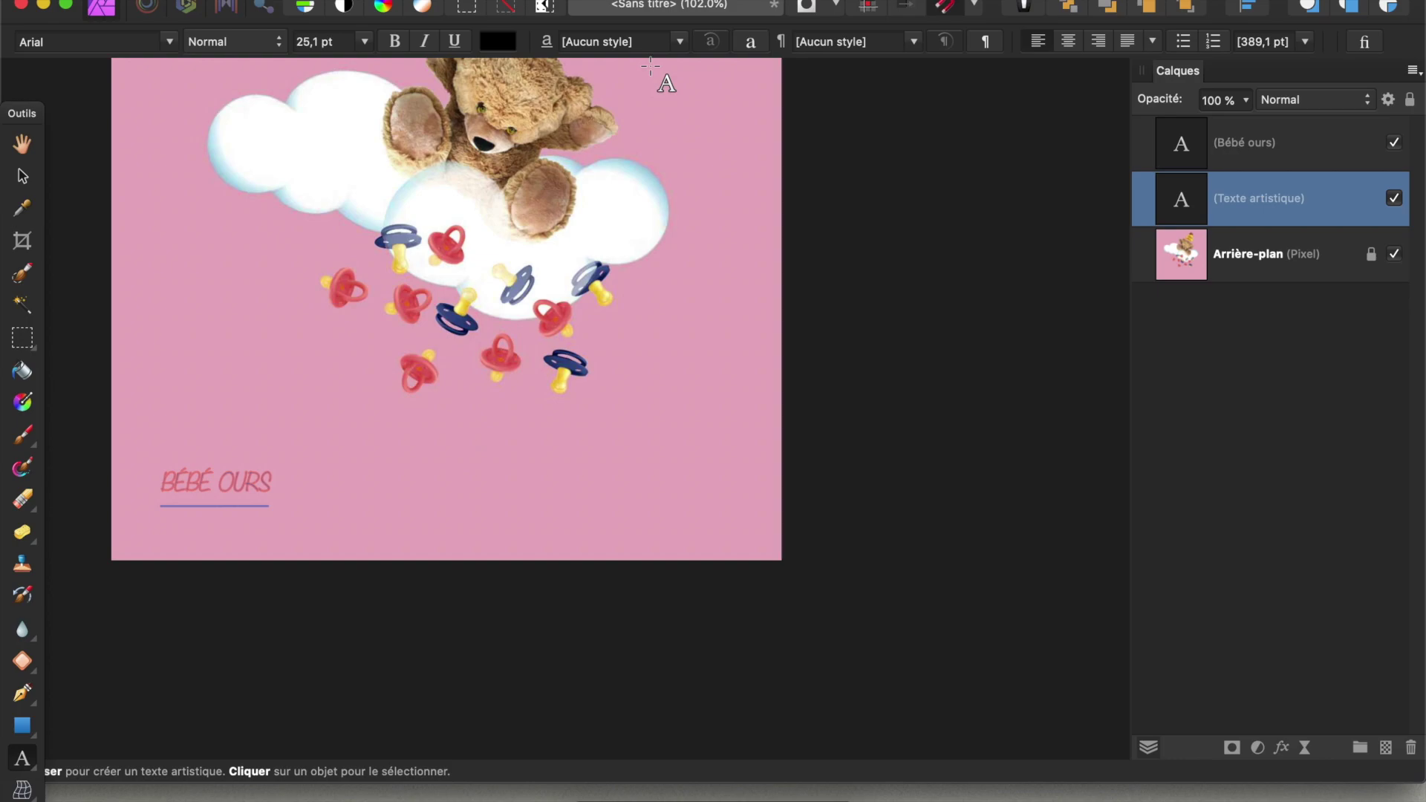
left_click(685, 42)
left_click(643, 131)
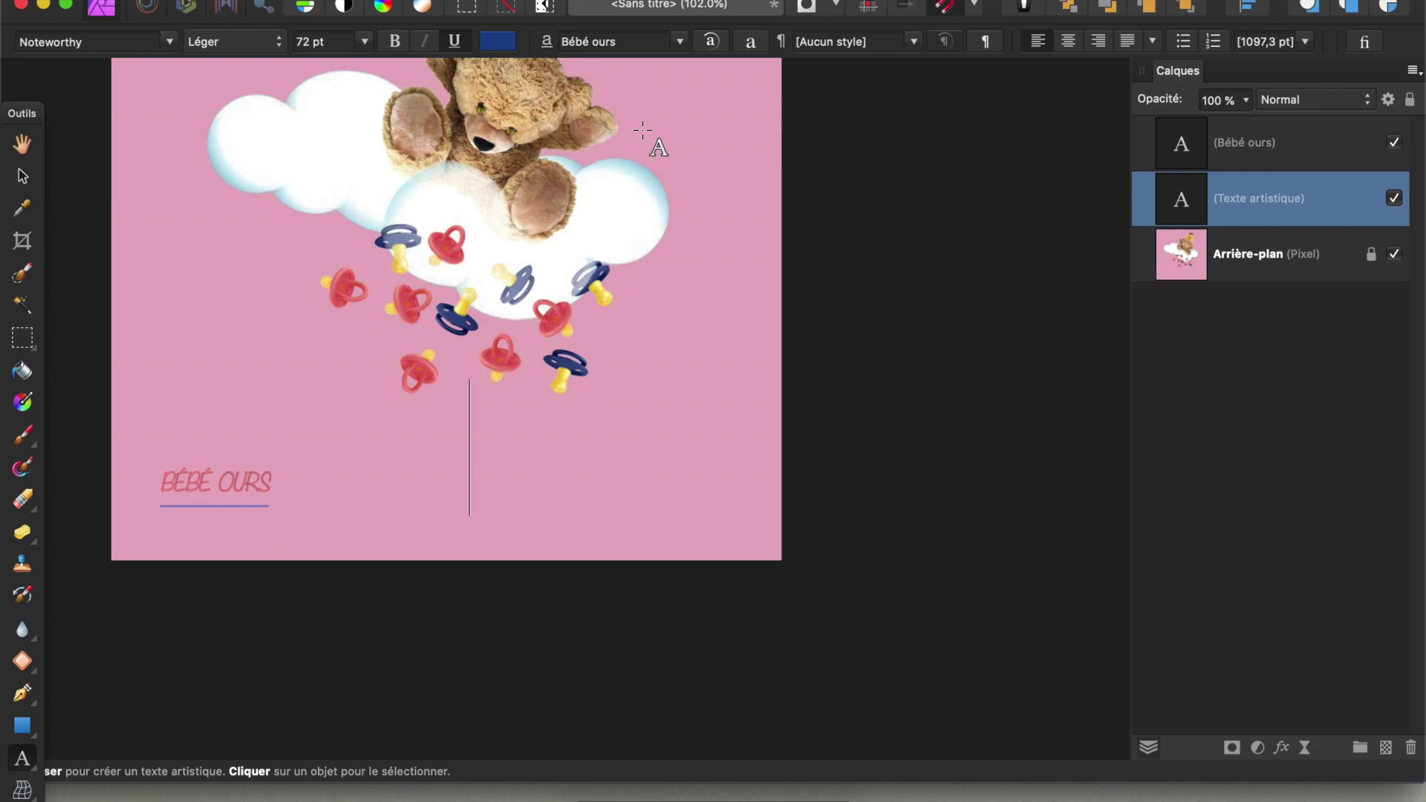
type("au revoir")
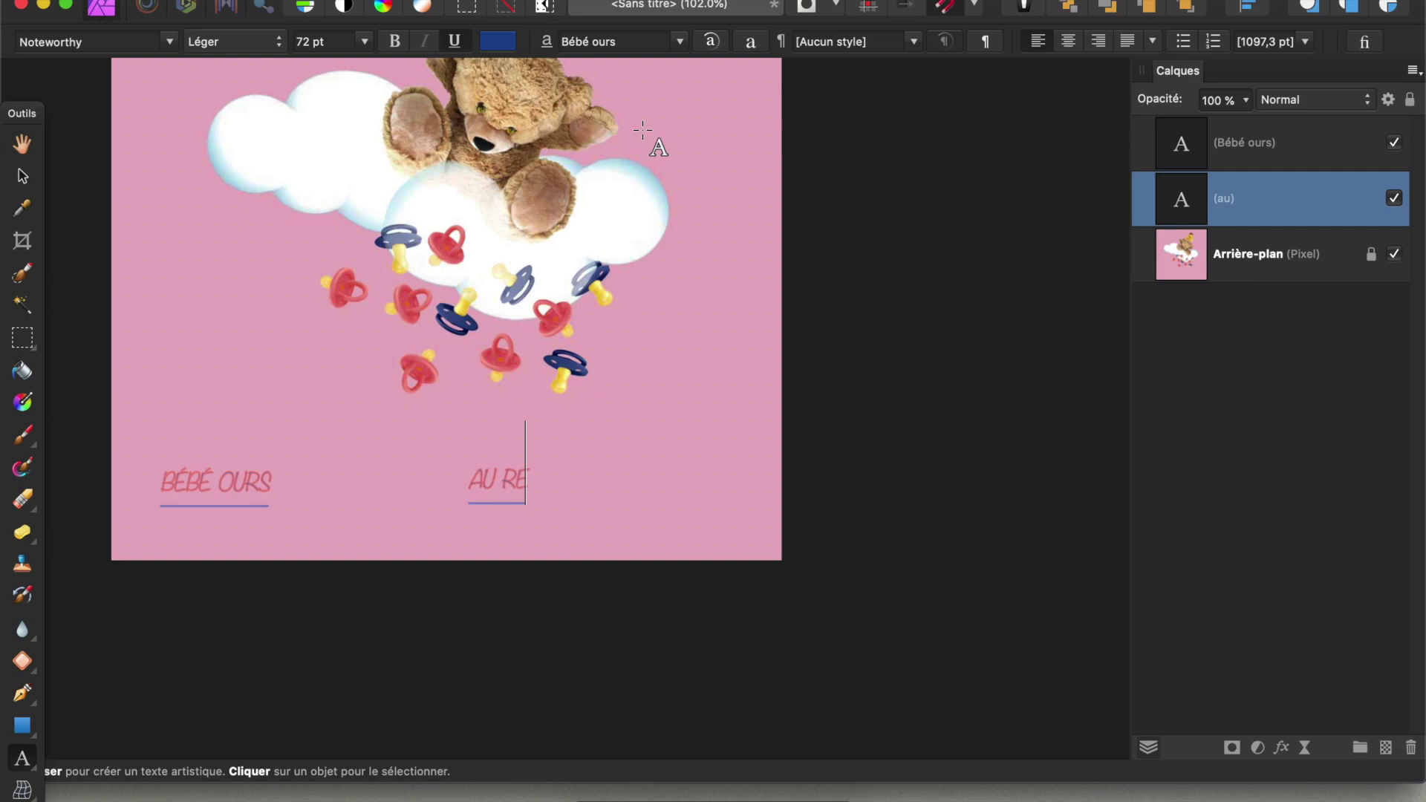